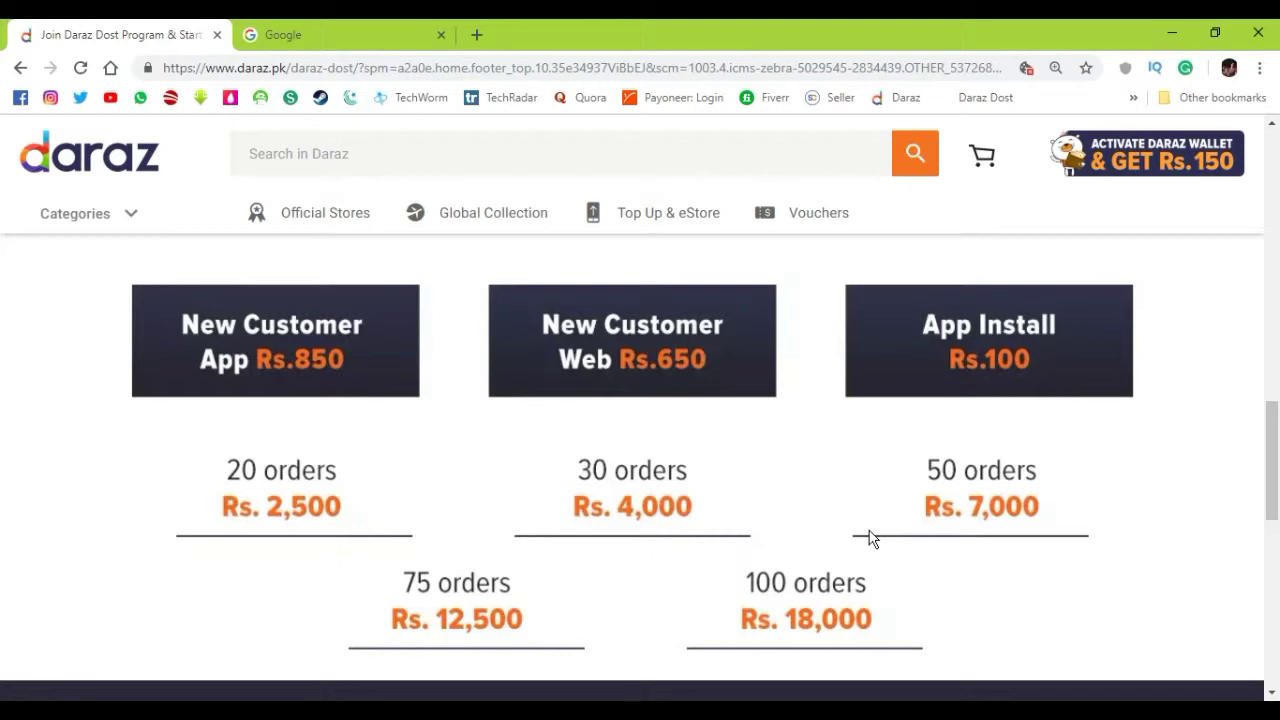
Look over the Daraz Dost program page, then bring up its SIGN UP registration form
{"action": "scroll", "coordinate": [870, 538], "scroll_direction": "down", "scroll_amount": 4}
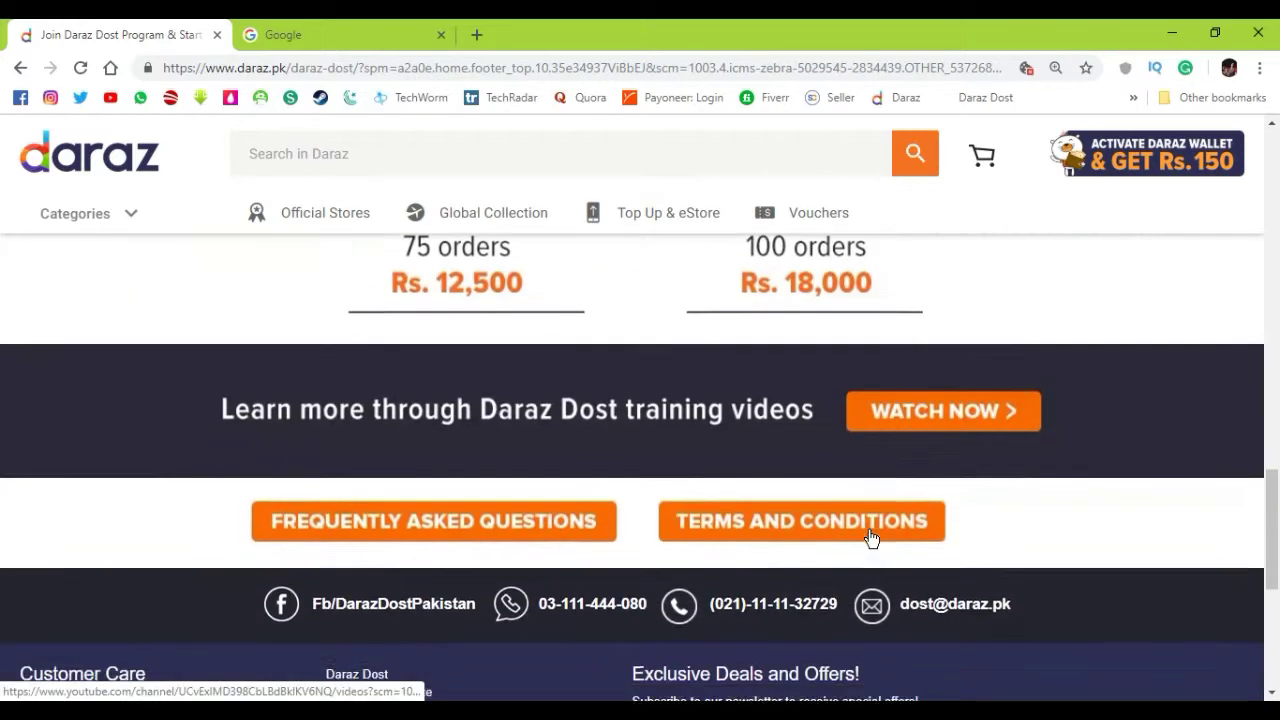
{"action": "scroll", "coordinate": [870, 538], "scroll_direction": "down", "scroll_amount": 3}
{"action": "scroll", "coordinate": [870, 538], "scroll_direction": "up", "scroll_amount": 3}
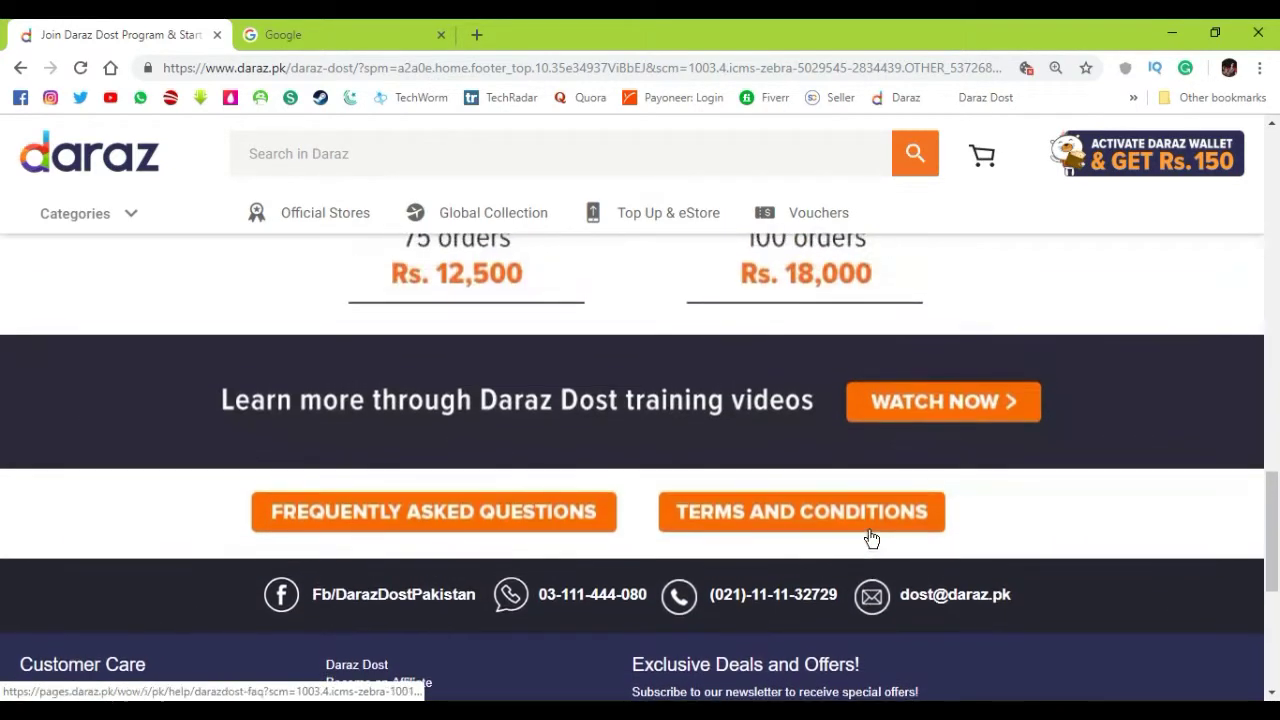
{"action": "scroll", "coordinate": [870, 538], "scroll_direction": "up", "scroll_amount": 2}
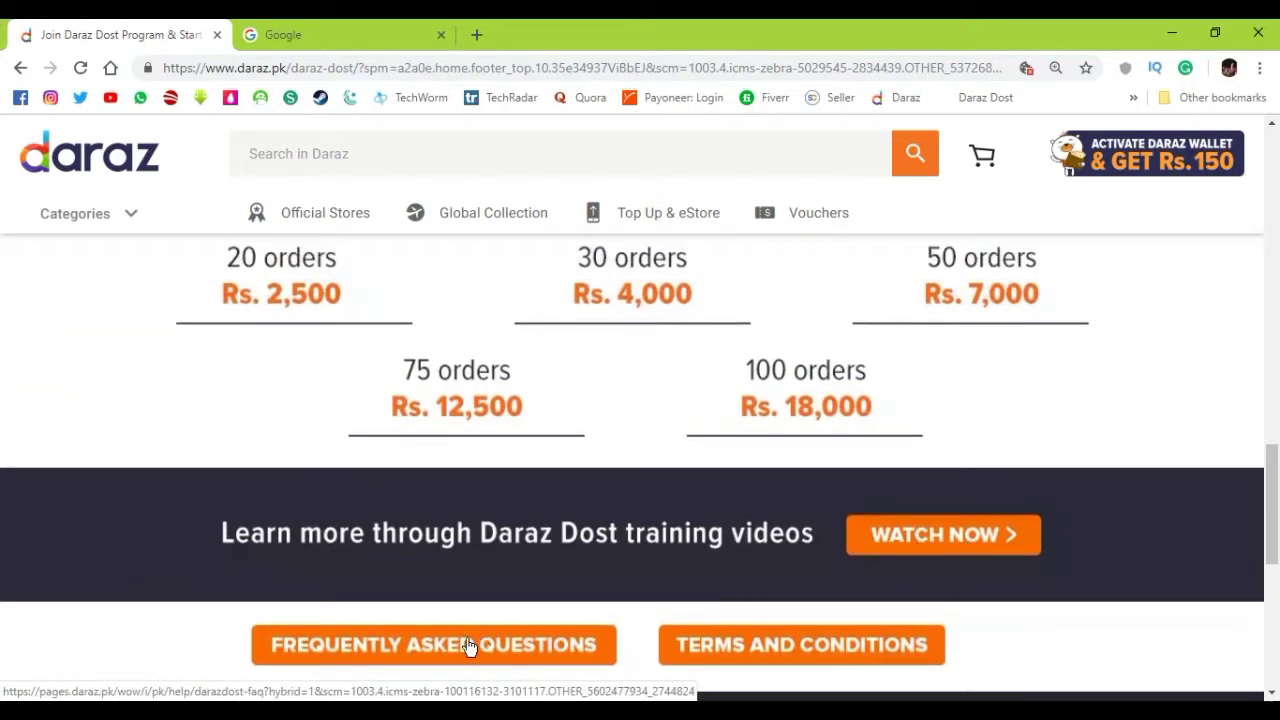
{"action": "scroll", "coordinate": [672, 463], "scroll_direction": "up", "scroll_amount": 8}
{"action": "scroll", "coordinate": [674, 489], "scroll_direction": "down", "scroll_amount": 2}
{"action": "scroll", "coordinate": [674, 489], "scroll_direction": "down", "scroll_amount": 2}
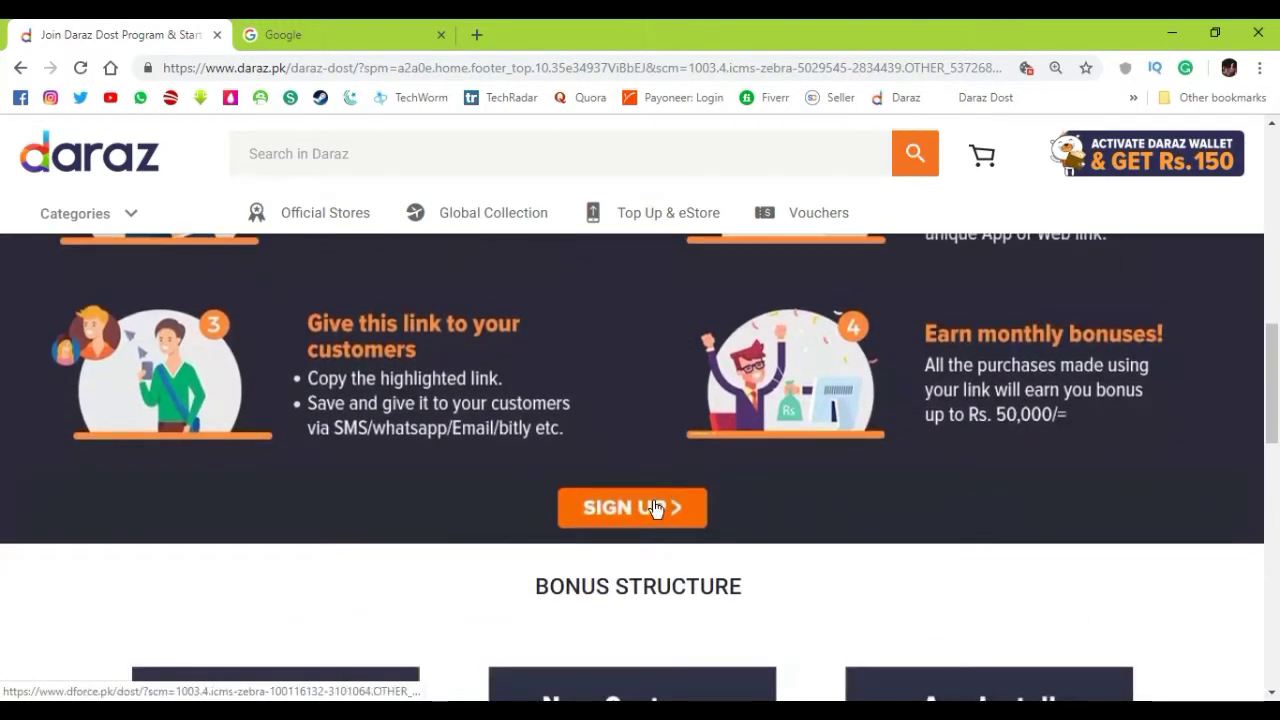
{"action": "left_click", "coordinate": [653, 503]}
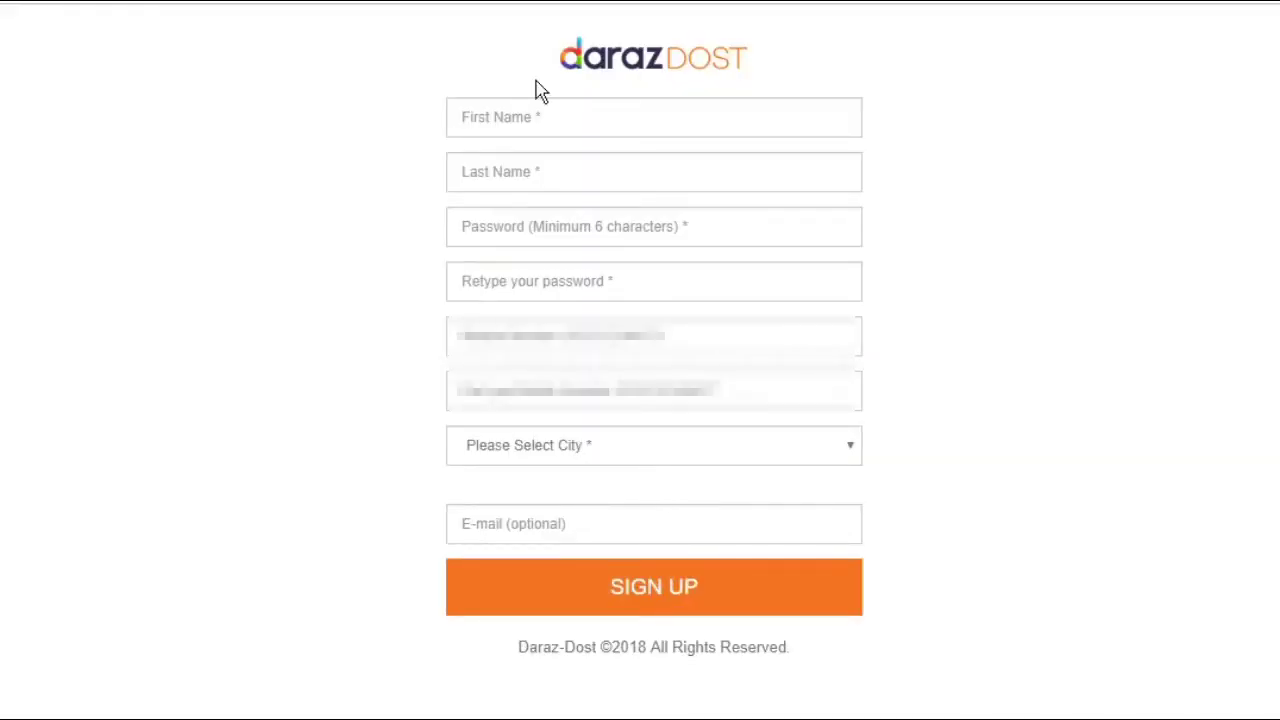
Enter the first and last name, then the account password twice to confirm it
{"action": "left_click", "coordinate": [510, 116]}
{"action": "key", "text": "Tab"}
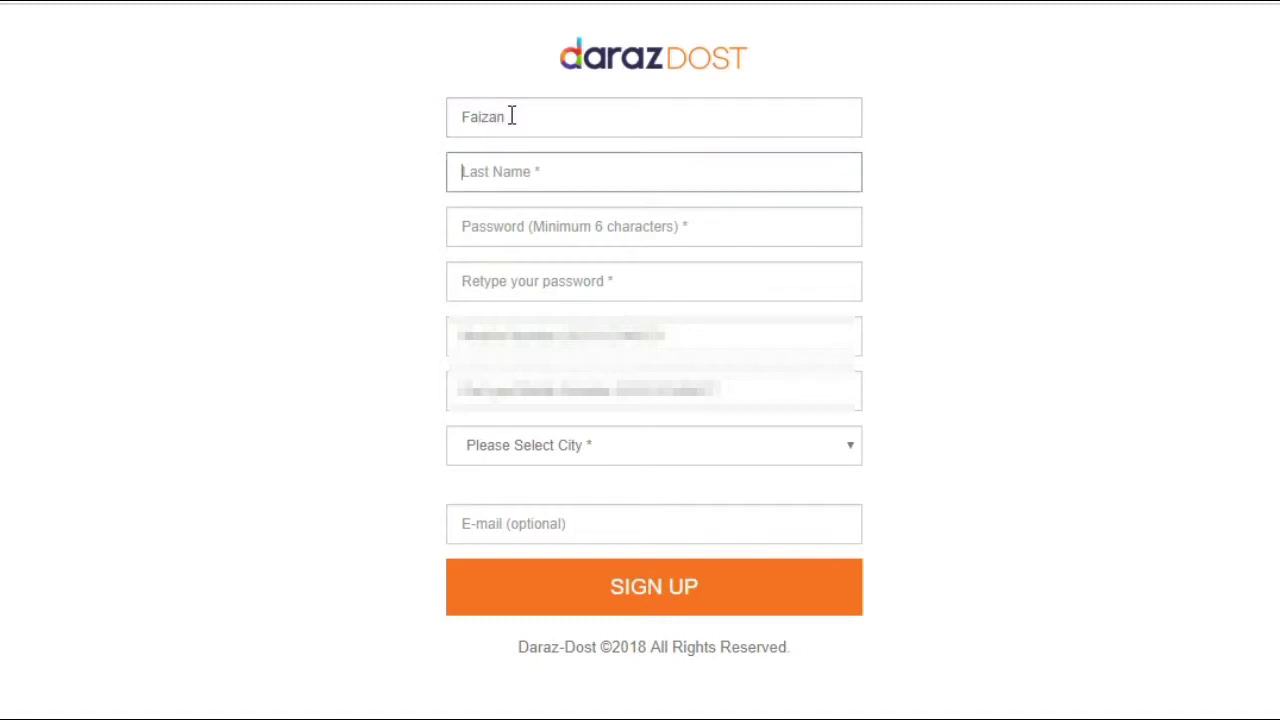
{"action": "key", "text": "Tab"}
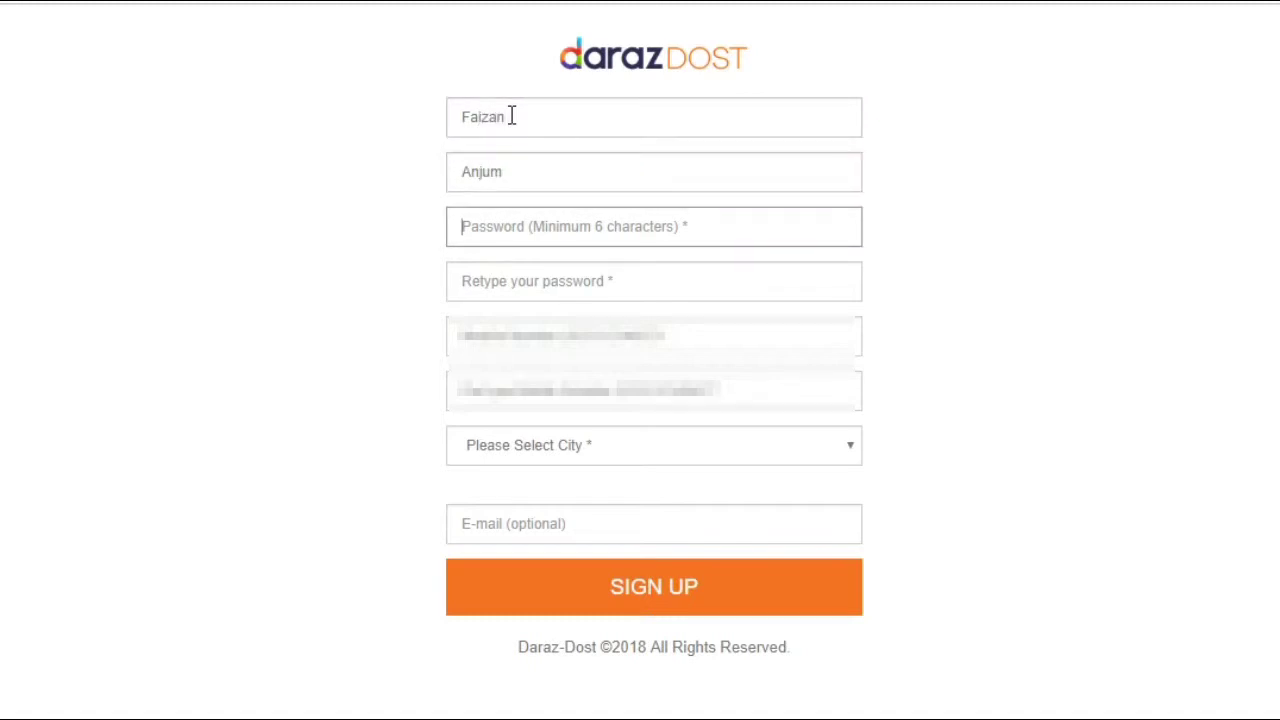
{"action": "type", "text": "a••••••••"}
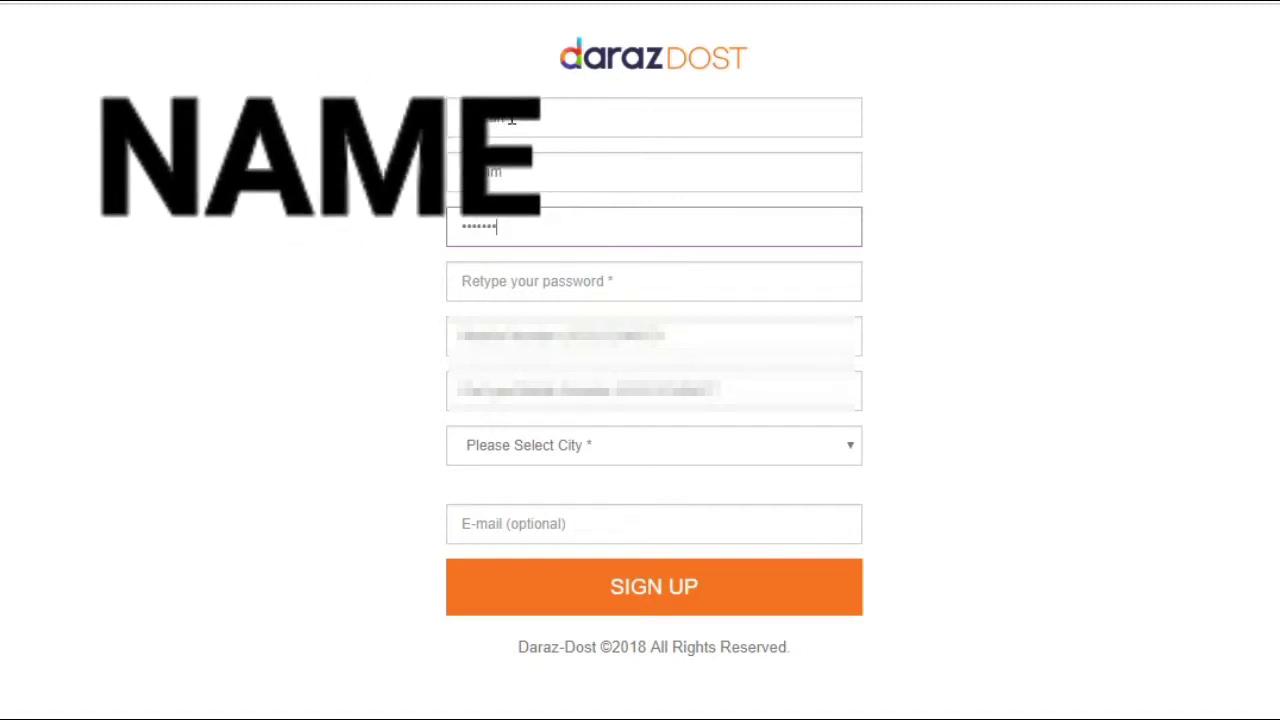
{"action": "left_click", "coordinate": [506, 283]}
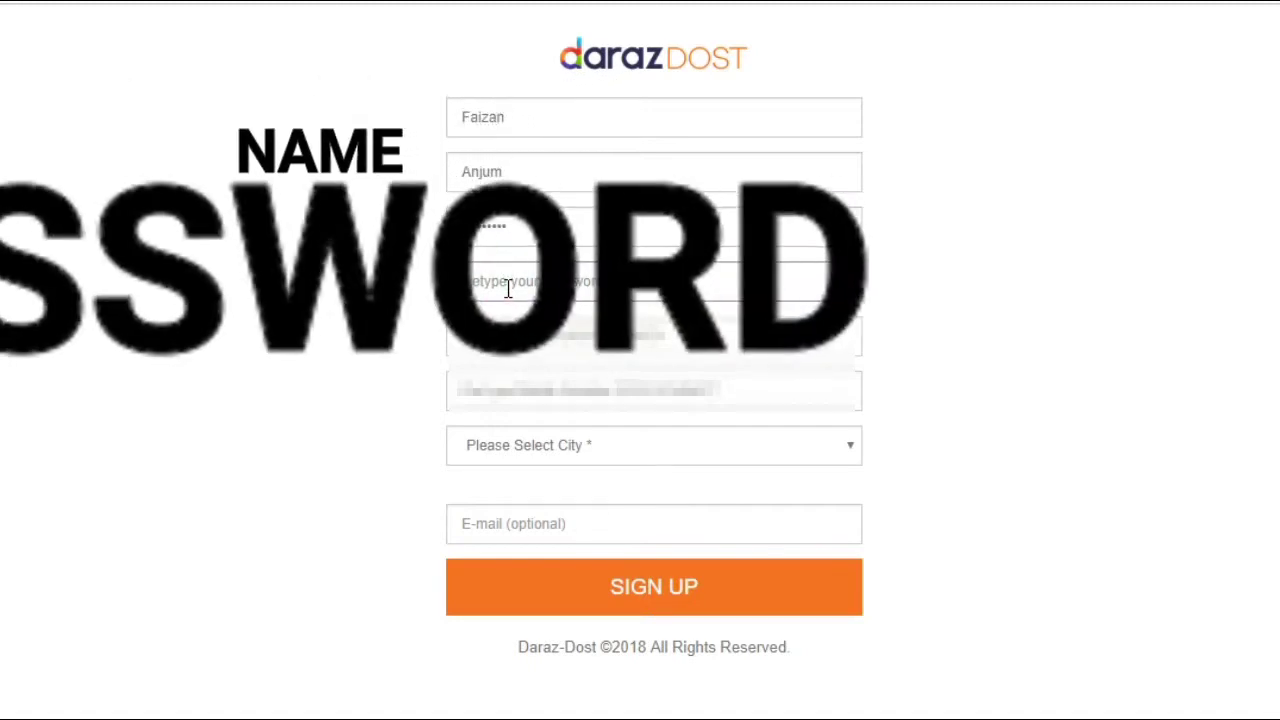
{"action": "type", "text": "•••••••••"}
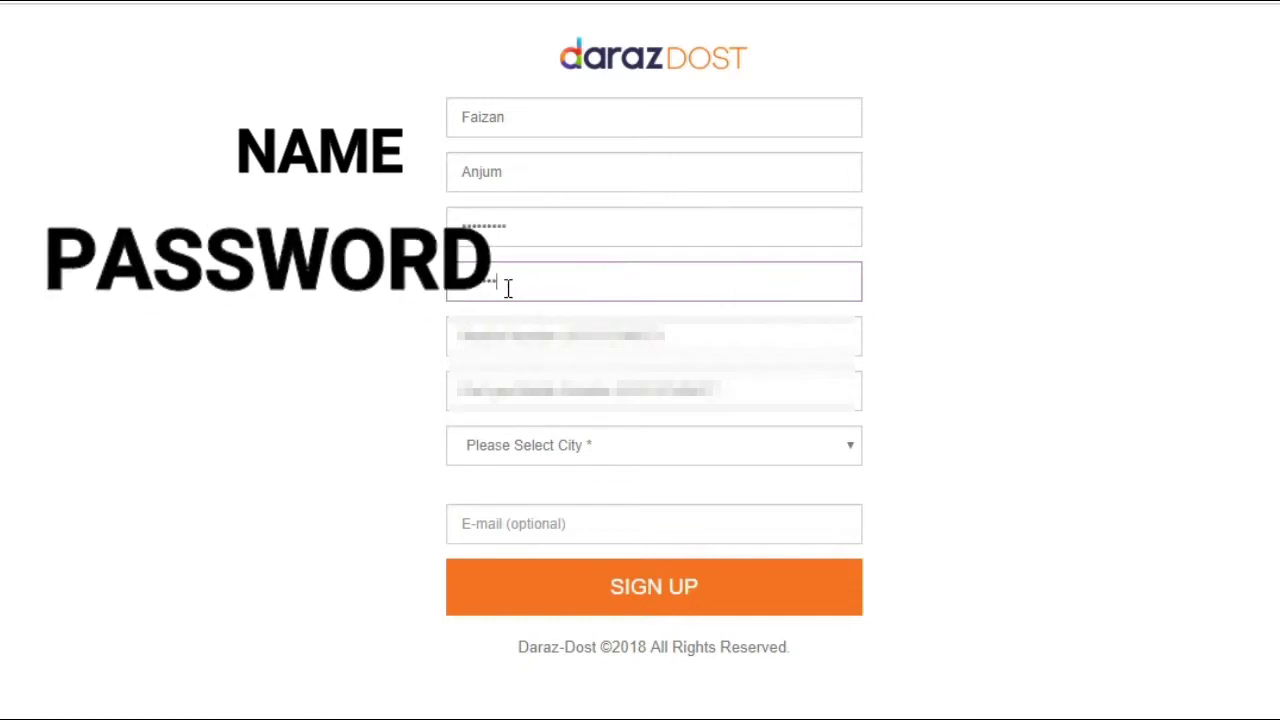
Fill in the mobile number and the ID number fields
{"action": "left_click", "coordinate": [500, 328]}
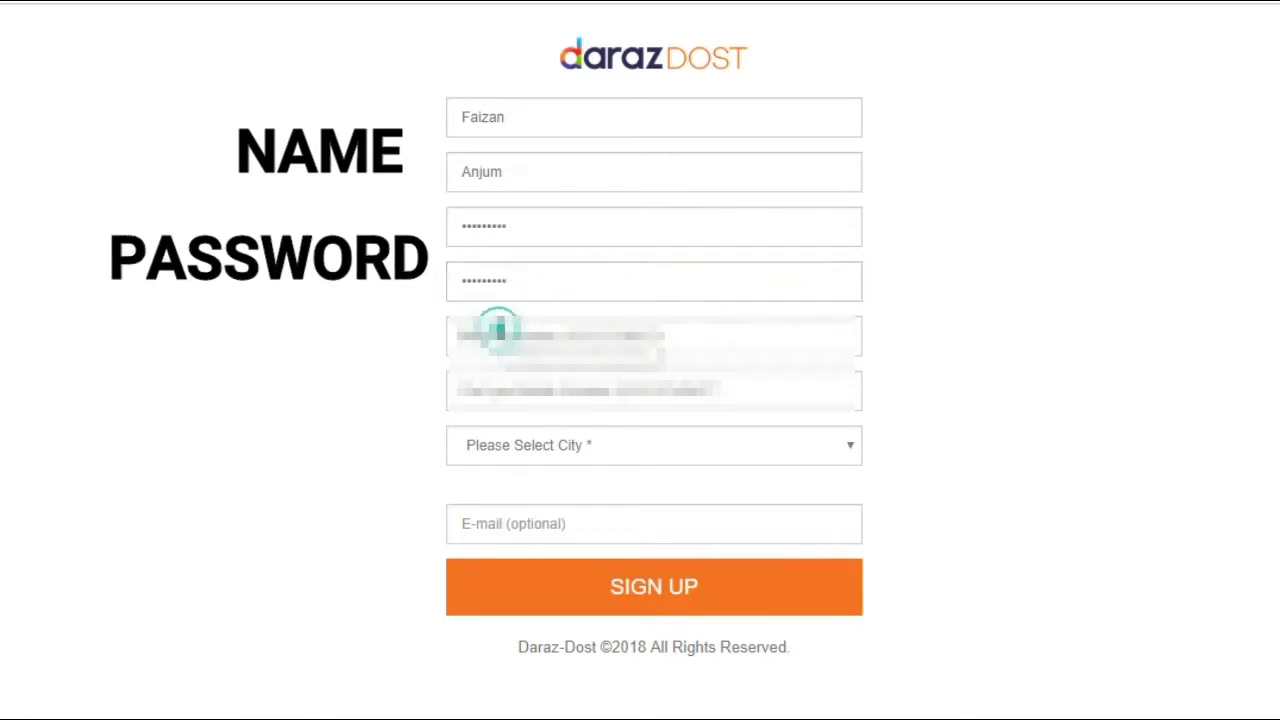
{"action": "type", "text": "03"}
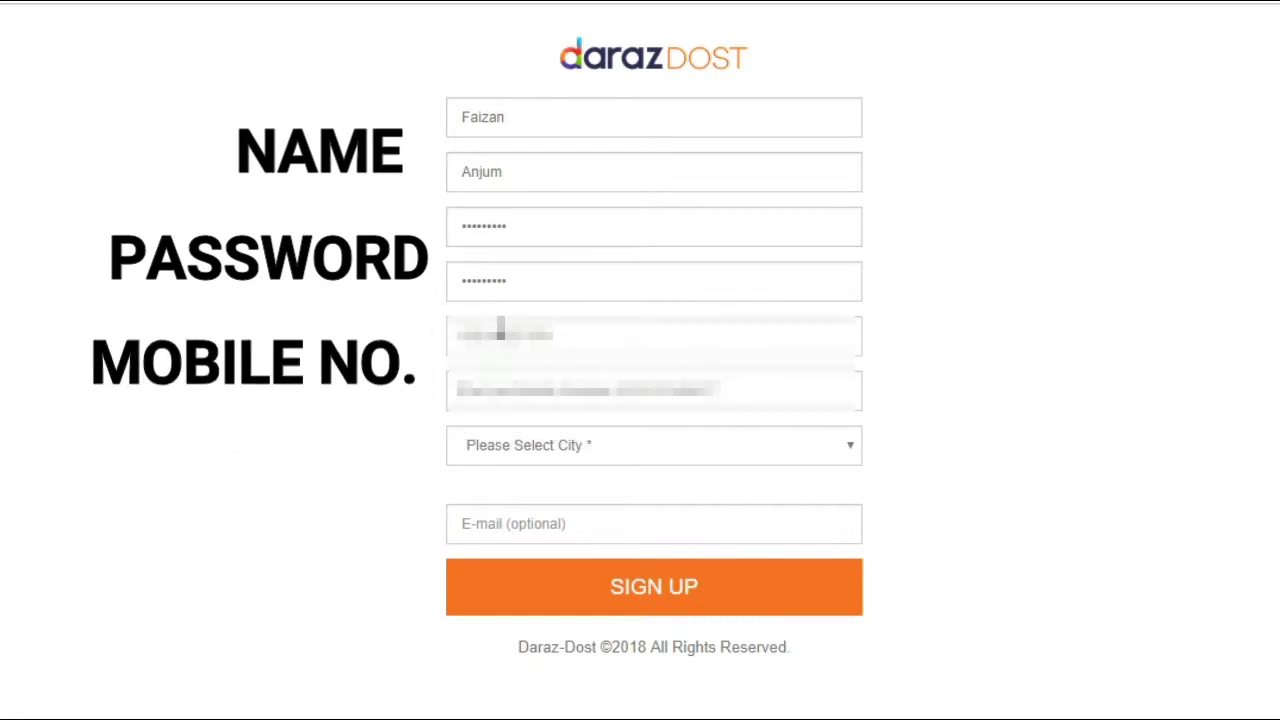
{"action": "key", "text": "Tab"}
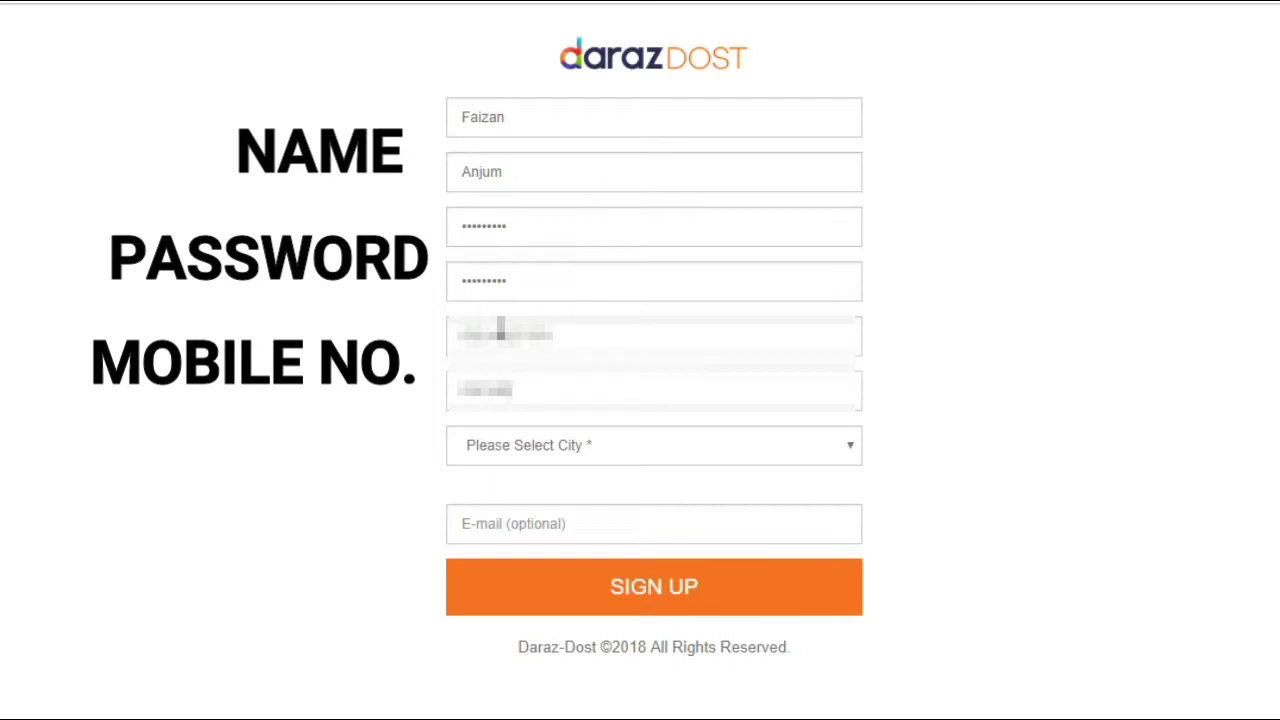
Choose Lahore as the city and enter the e-mail address
{"action": "left_click", "coordinate": [524, 452]}
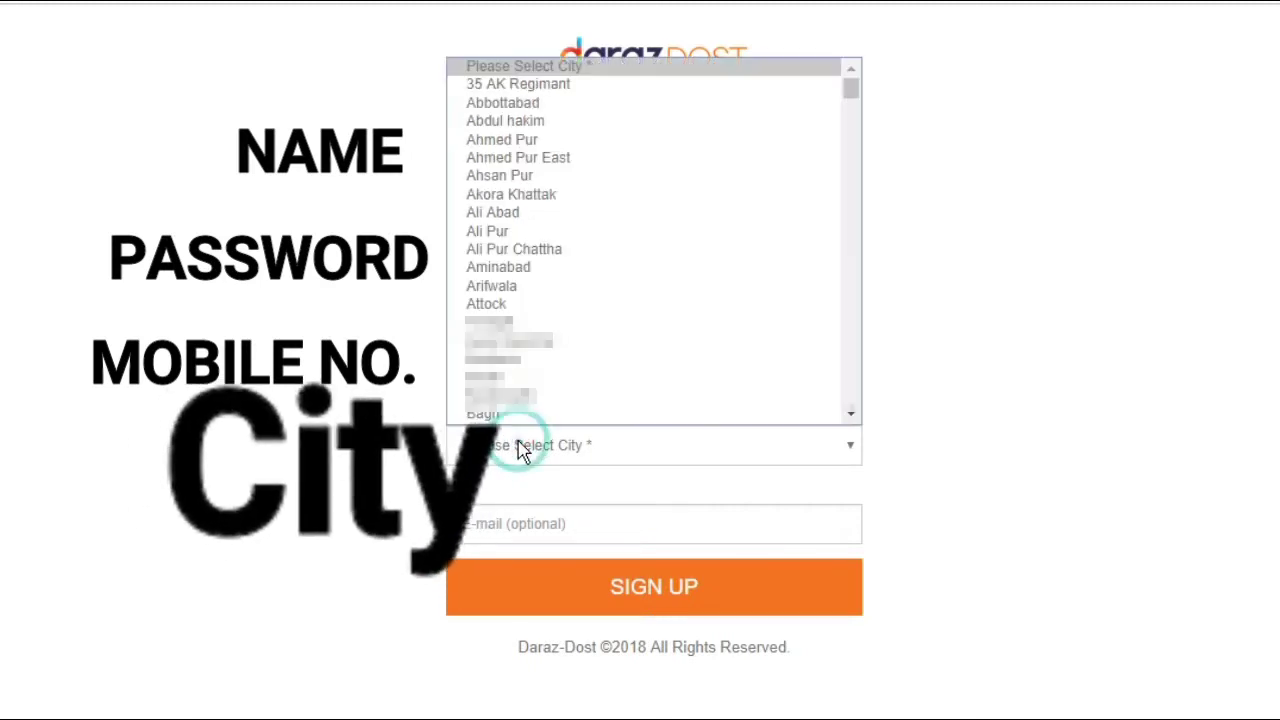
{"action": "scroll", "coordinate": [526, 206], "scroll_direction": "down", "scroll_amount": 5}
{"action": "scroll", "coordinate": [528, 210], "scroll_direction": "up", "scroll_amount": 5}
{"action": "scroll", "coordinate": [528, 210], "scroll_direction": "down", "scroll_amount": 5}
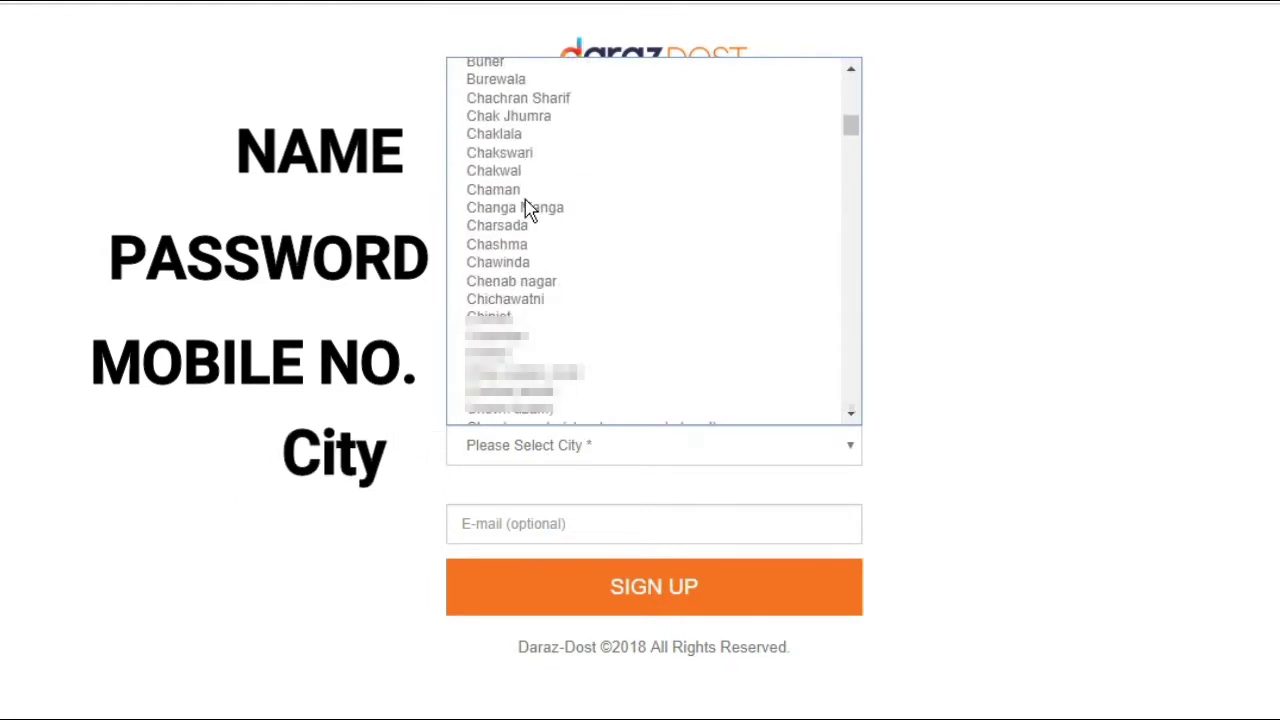
{"action": "type", "text": "lahore"}
{"action": "key", "text": "Return"}
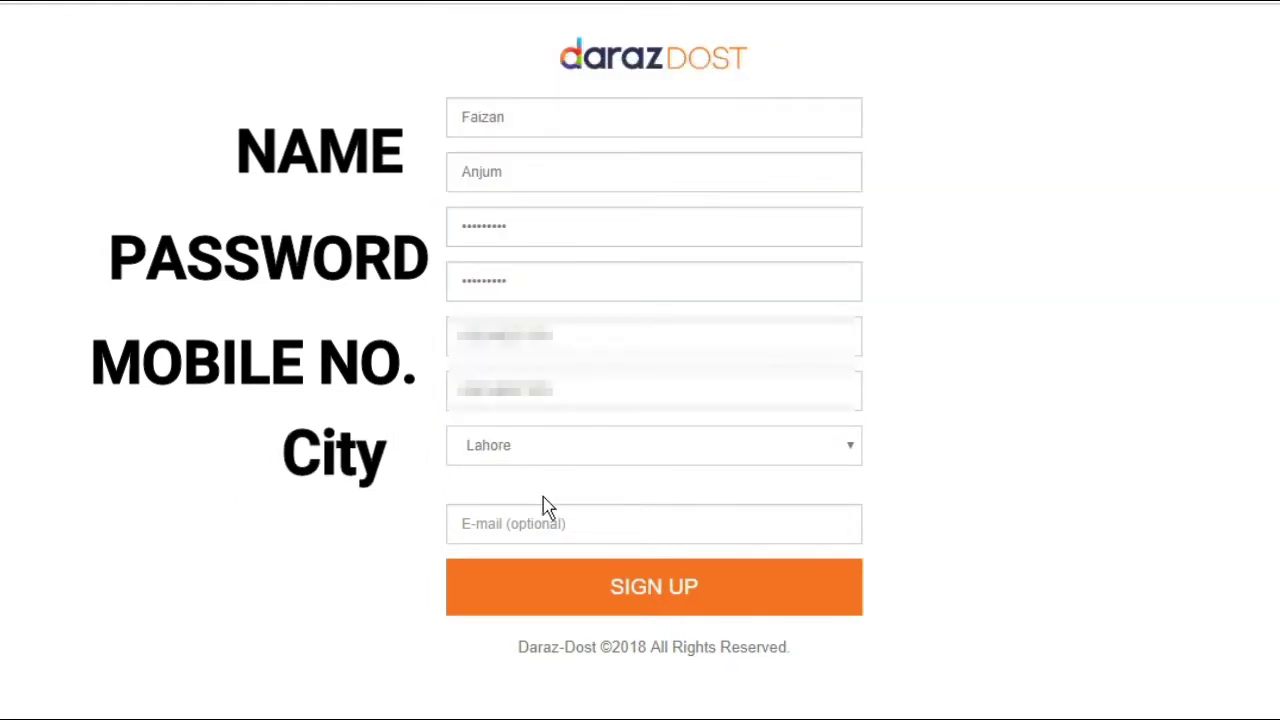
{"action": "left_click", "coordinate": [532, 531]}
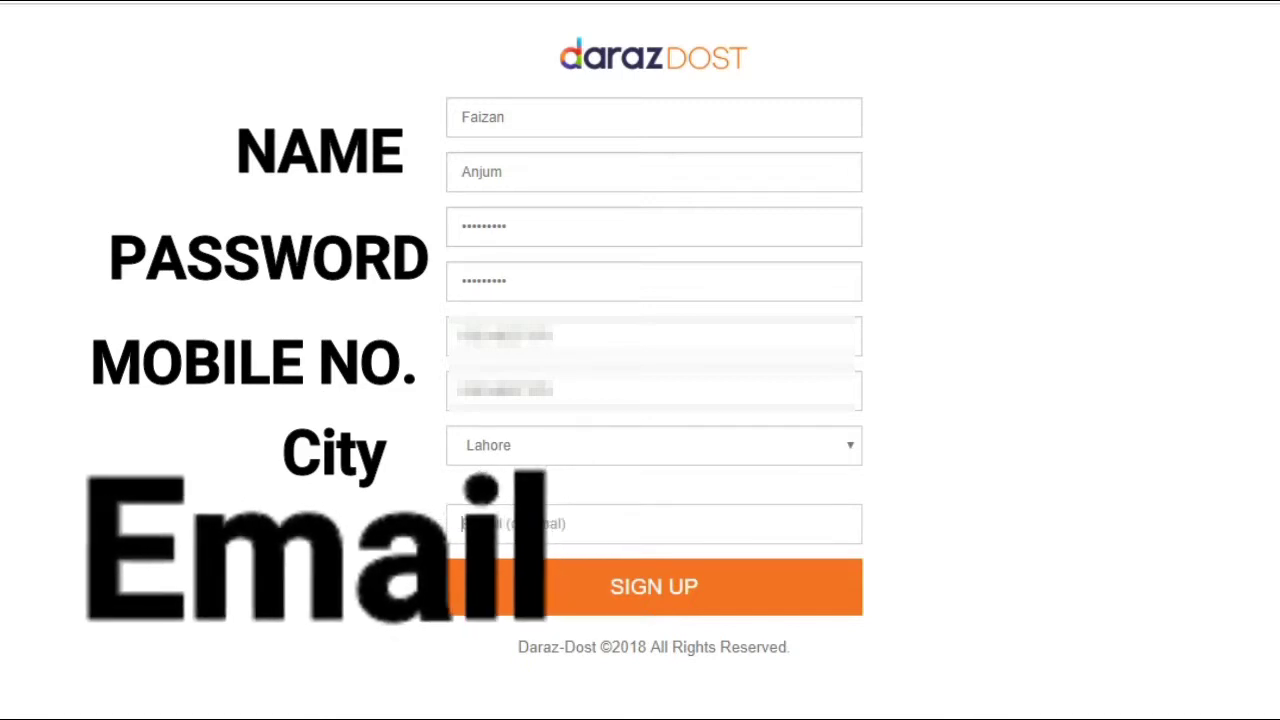
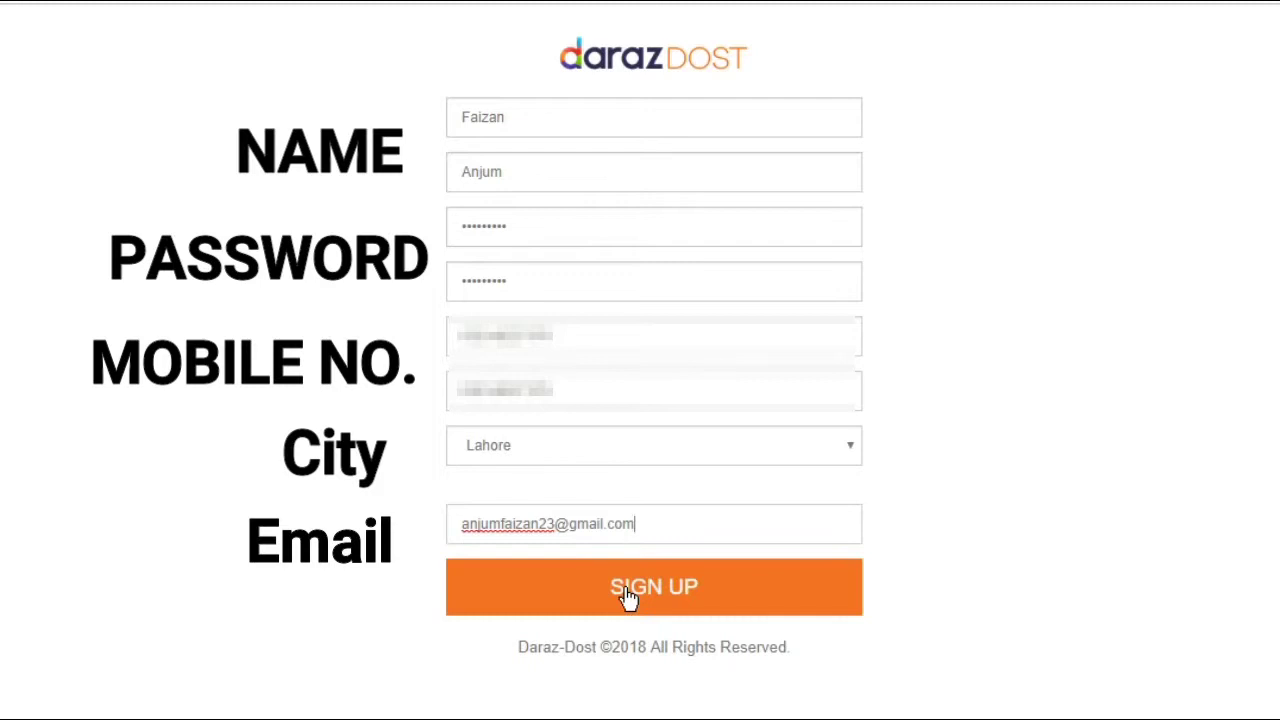
Submit the form, review the already-registered contact number error, then switch to the partner login tab
{"action": "left_click", "coordinate": [626, 591]}
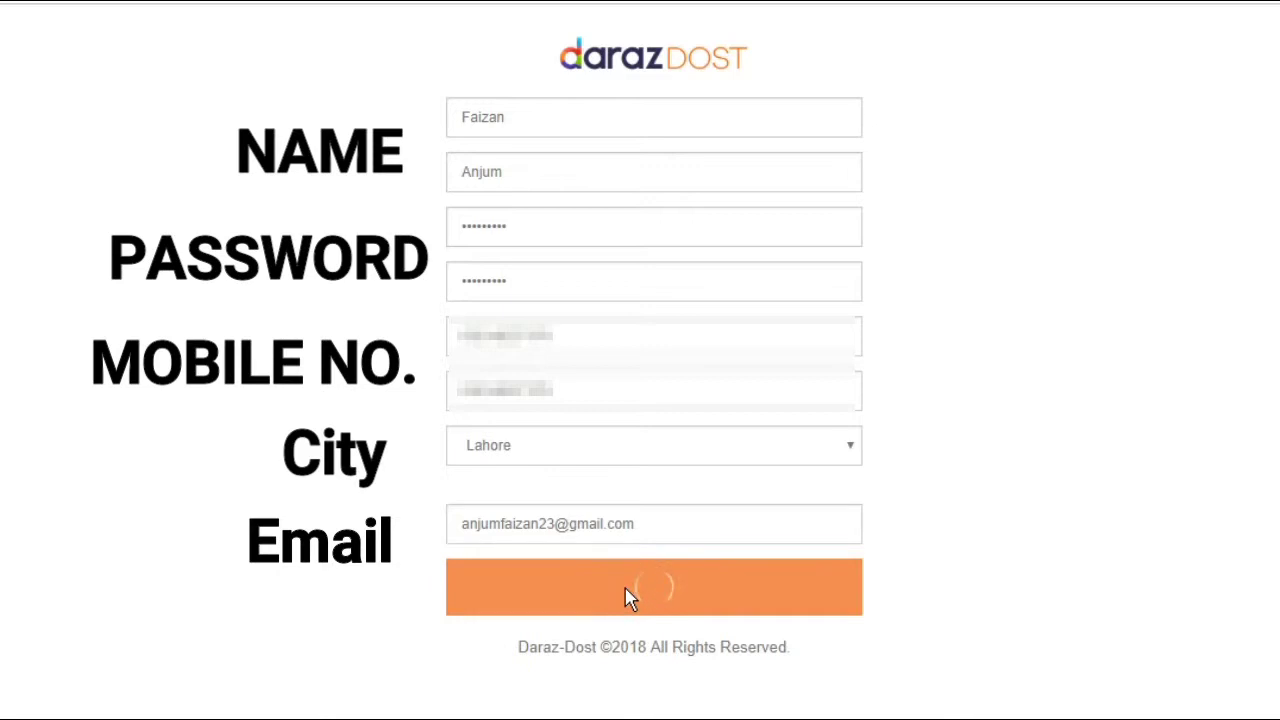
{"action": "left_click_drag", "start_coordinate": [520, 574], "coordinate": [894, 594]}
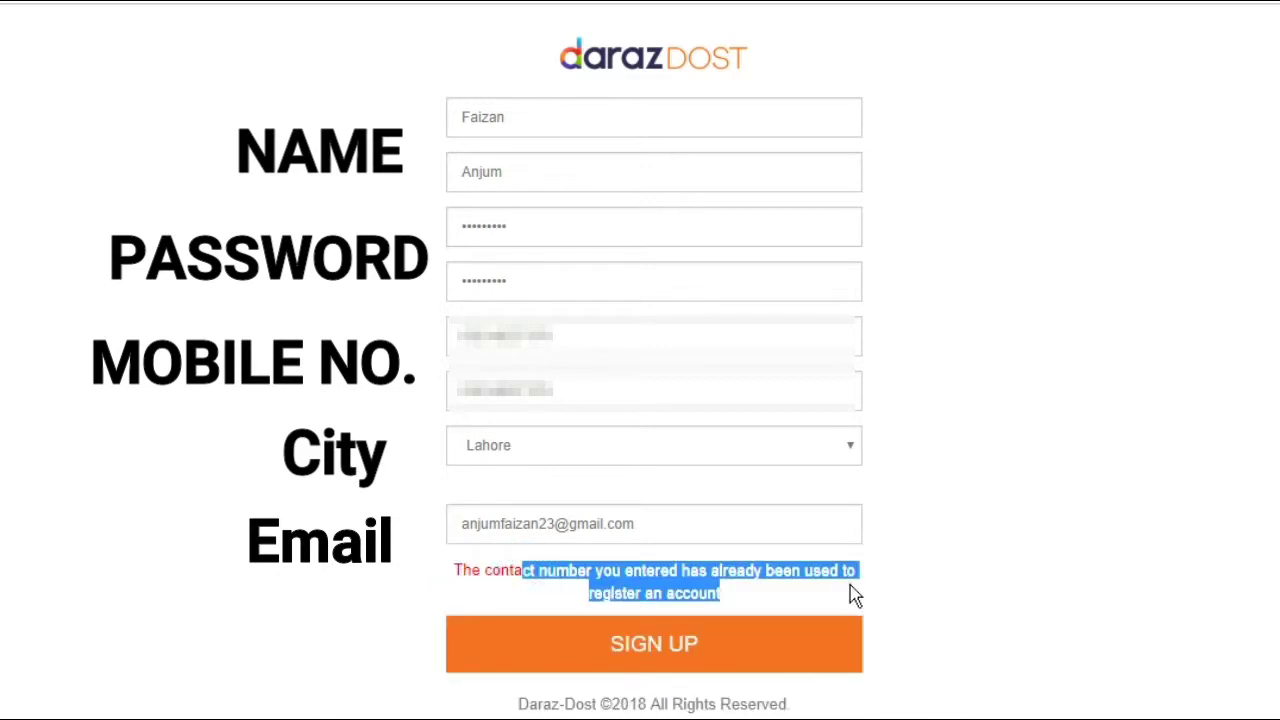
{"action": "left_click", "coordinate": [852, 592]}
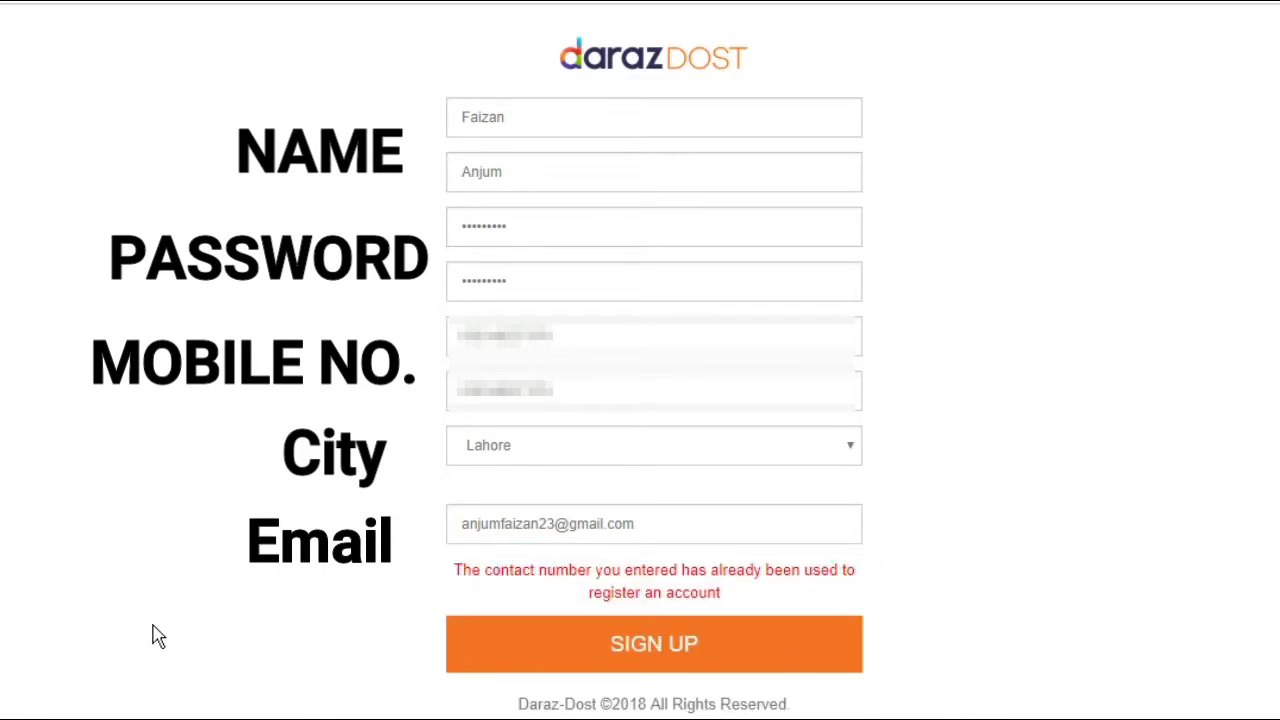
{"action": "left_click", "coordinate": [530, 533]}
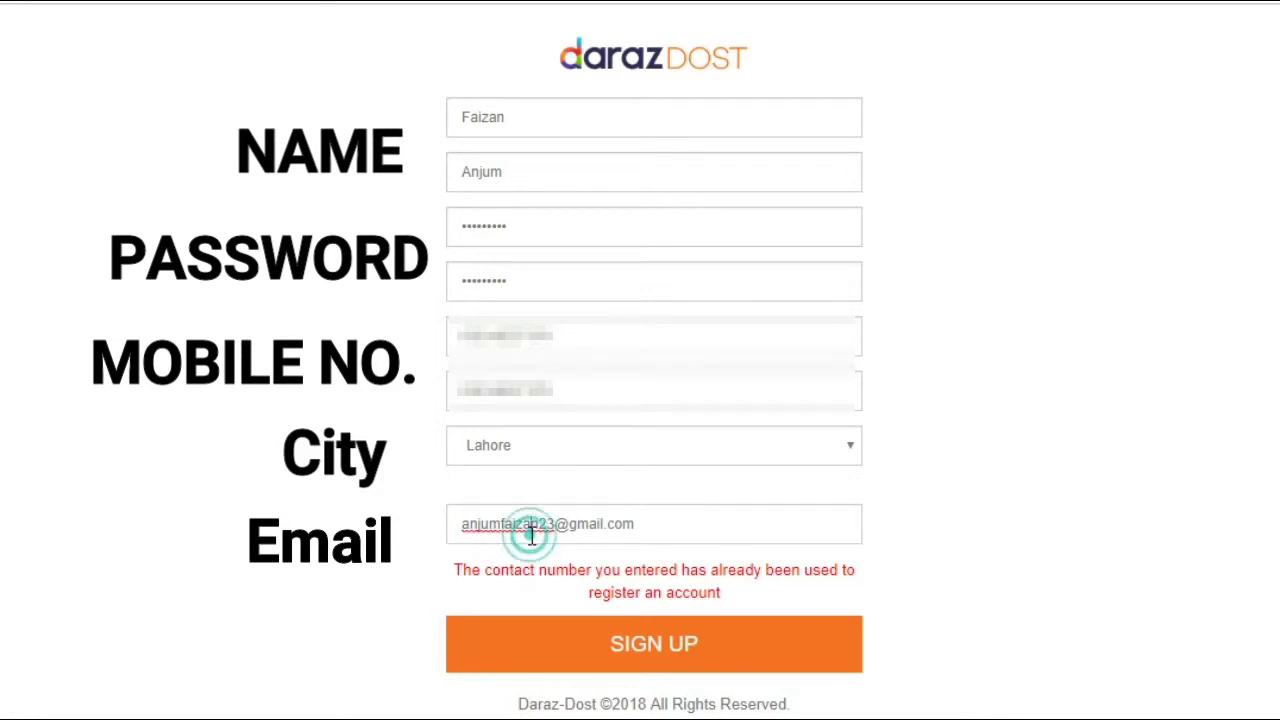
{"action": "left_click", "coordinate": [518, 557]}
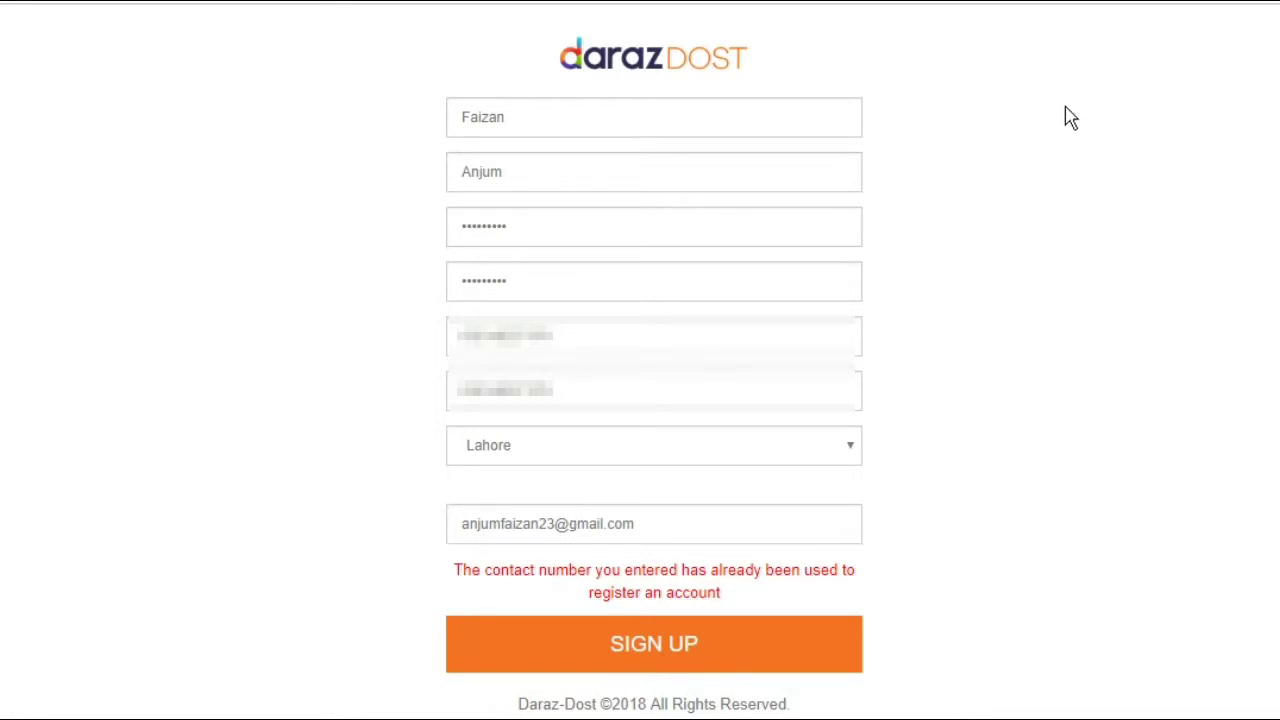
{"action": "left_click", "coordinate": [1089, 6]}
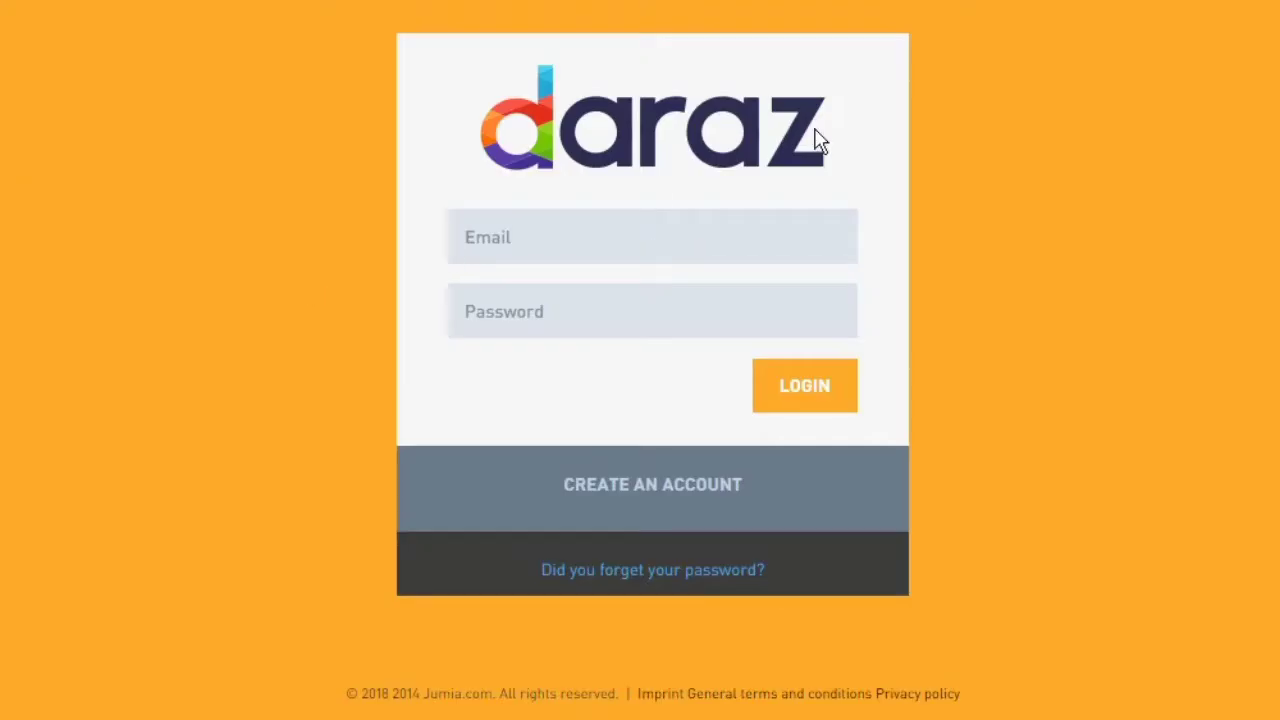
Enter the login e-mail and password and submit, retrying when the login does not go through
{"action": "left_click", "coordinate": [492, 243]}
{"action": "key", "text": "Tab"}
{"action": "type", "text": "*********"}
{"action": "key", "text": "Return"}
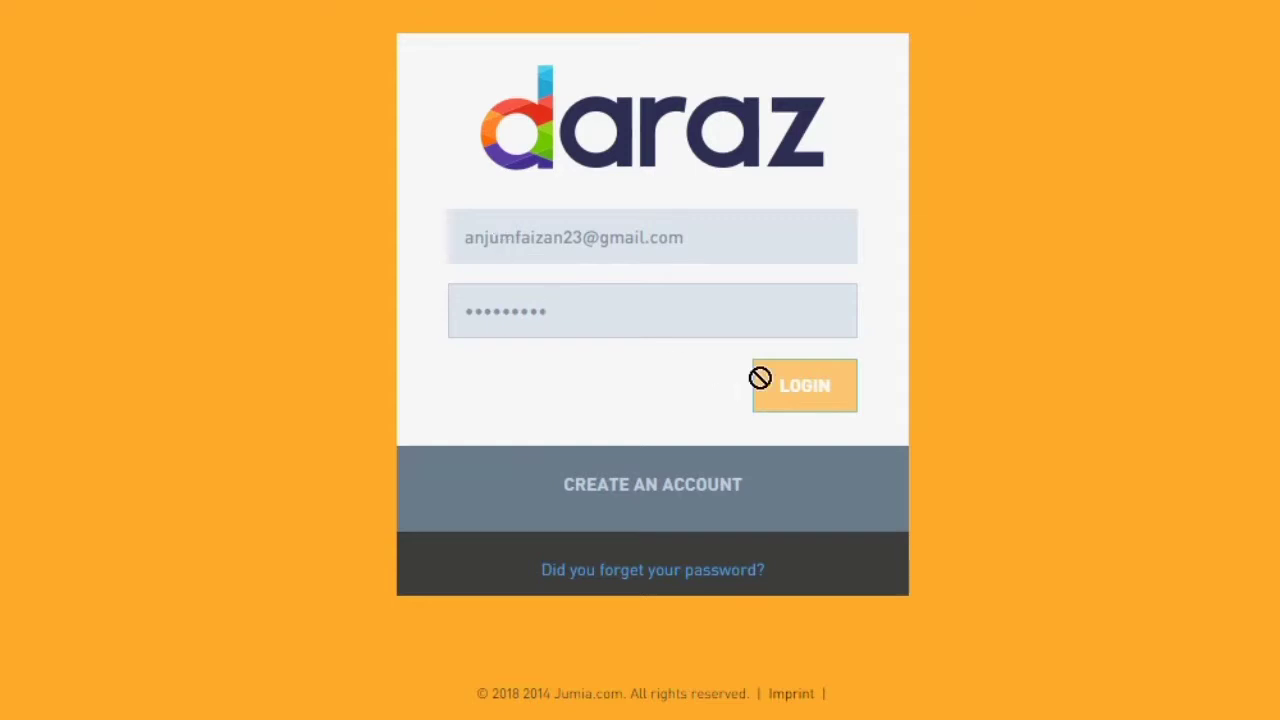
{"action": "left_click", "coordinate": [563, 369]}
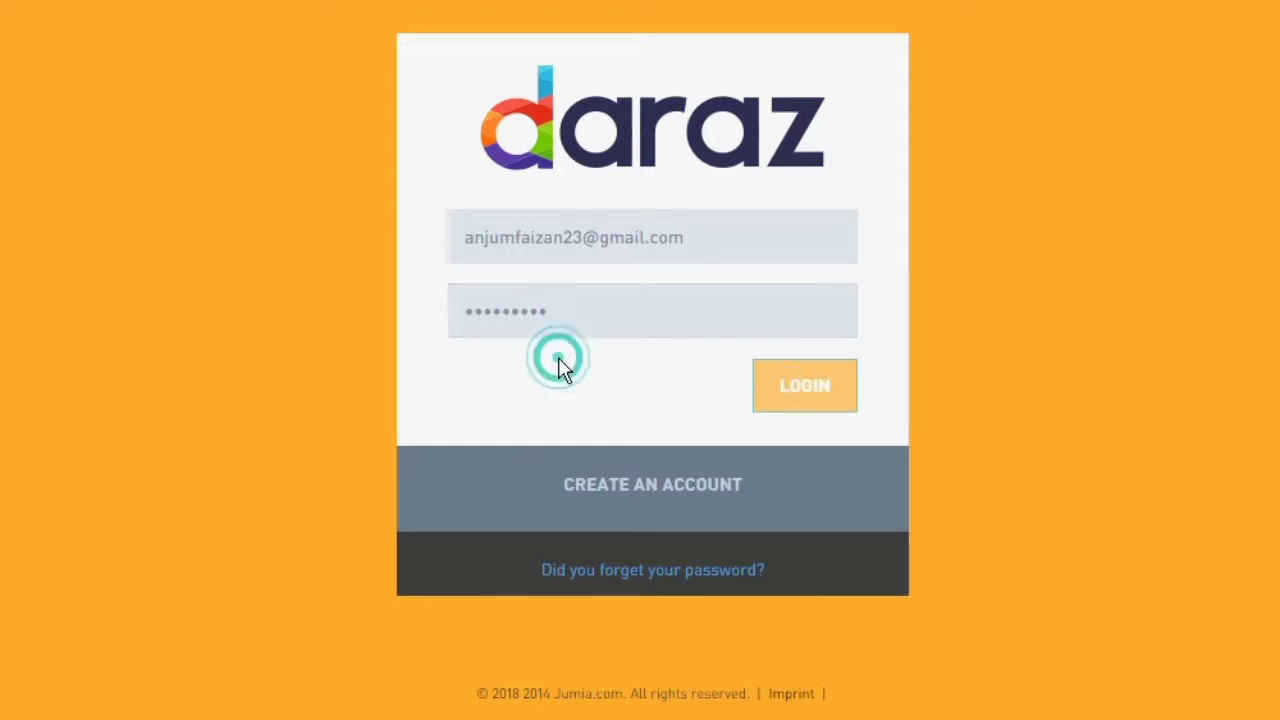
{"action": "left_click", "coordinate": [563, 369]}
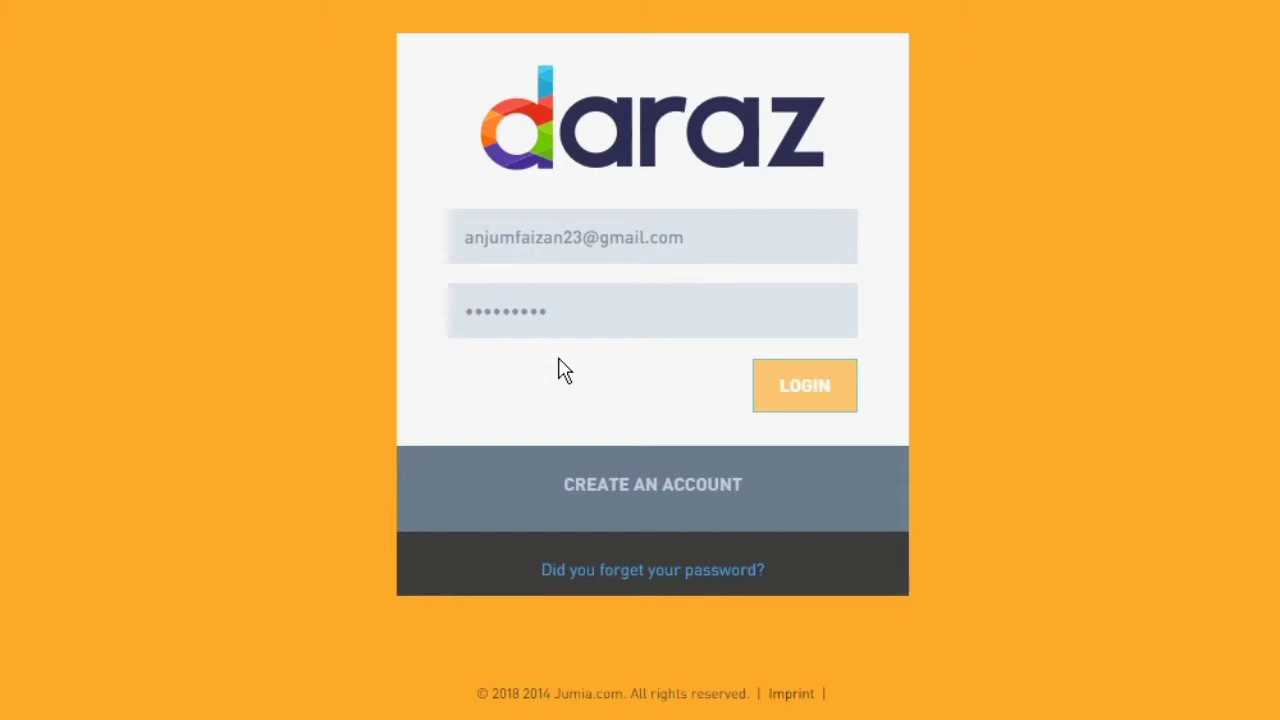
{"action": "left_click", "coordinate": [754, 382]}
{"action": "left_click", "coordinate": [256, 234]}
Re-enter the login e-mail and password and submit to reach the Dashboard
{"action": "left_click", "coordinate": [563, 222]}
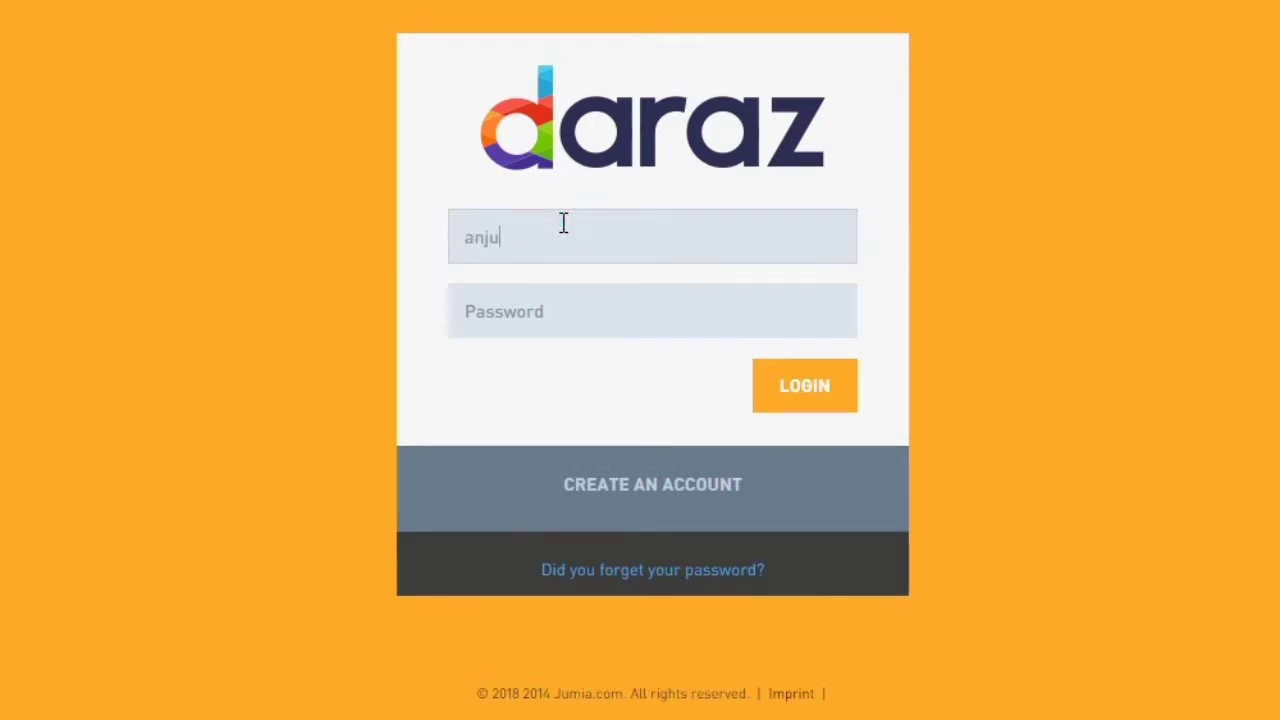
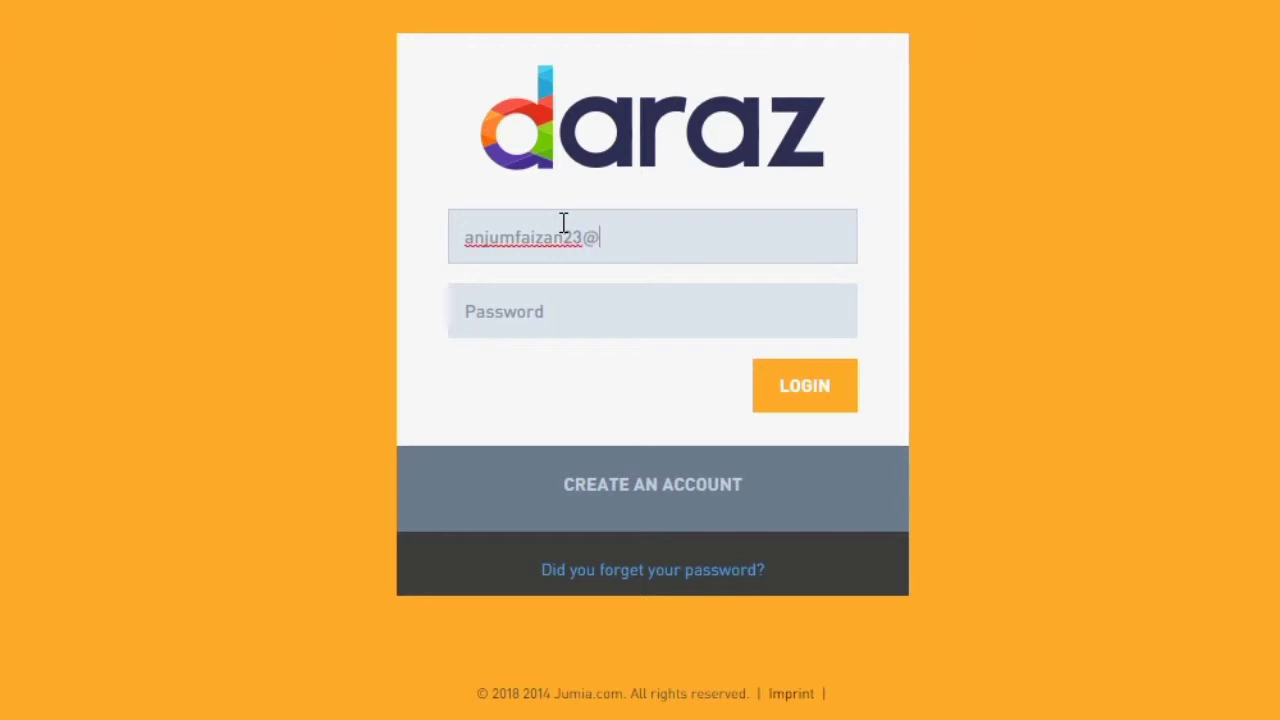
{"action": "key", "text": "Tab"}
{"action": "type", "text": "123456"}
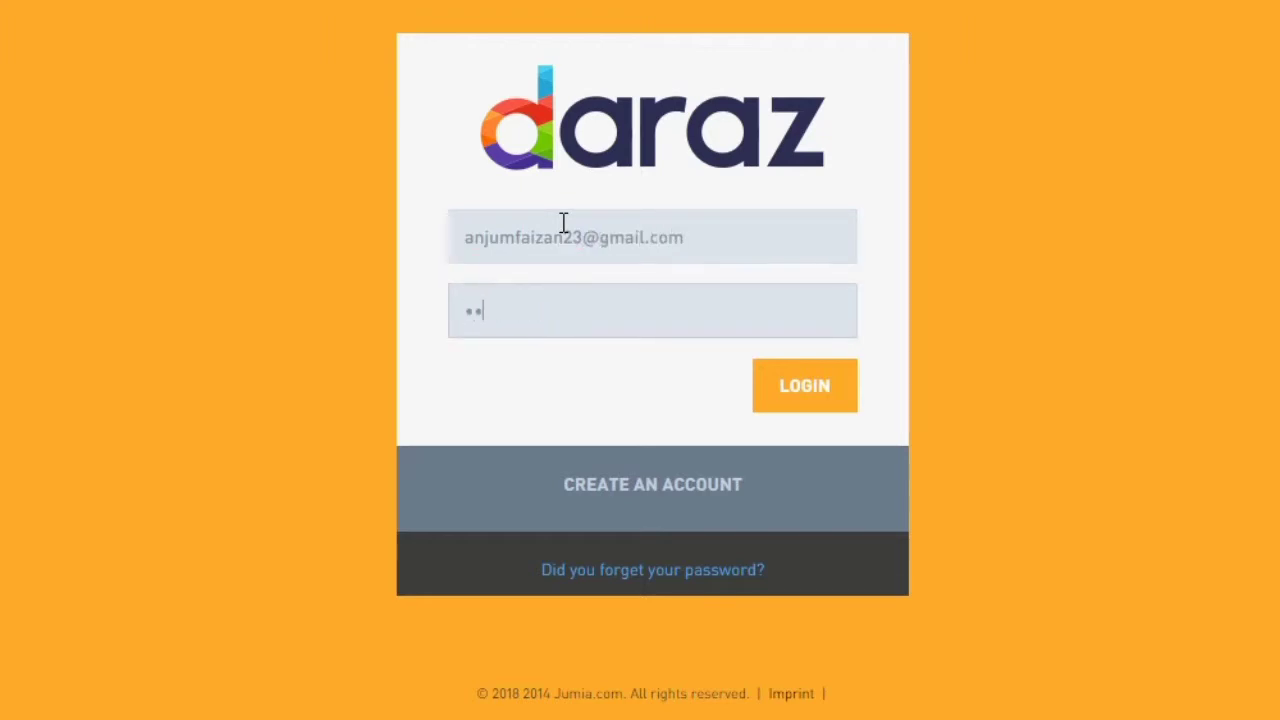
{"action": "type", "text": "789"}
{"action": "key", "text": "Return"}
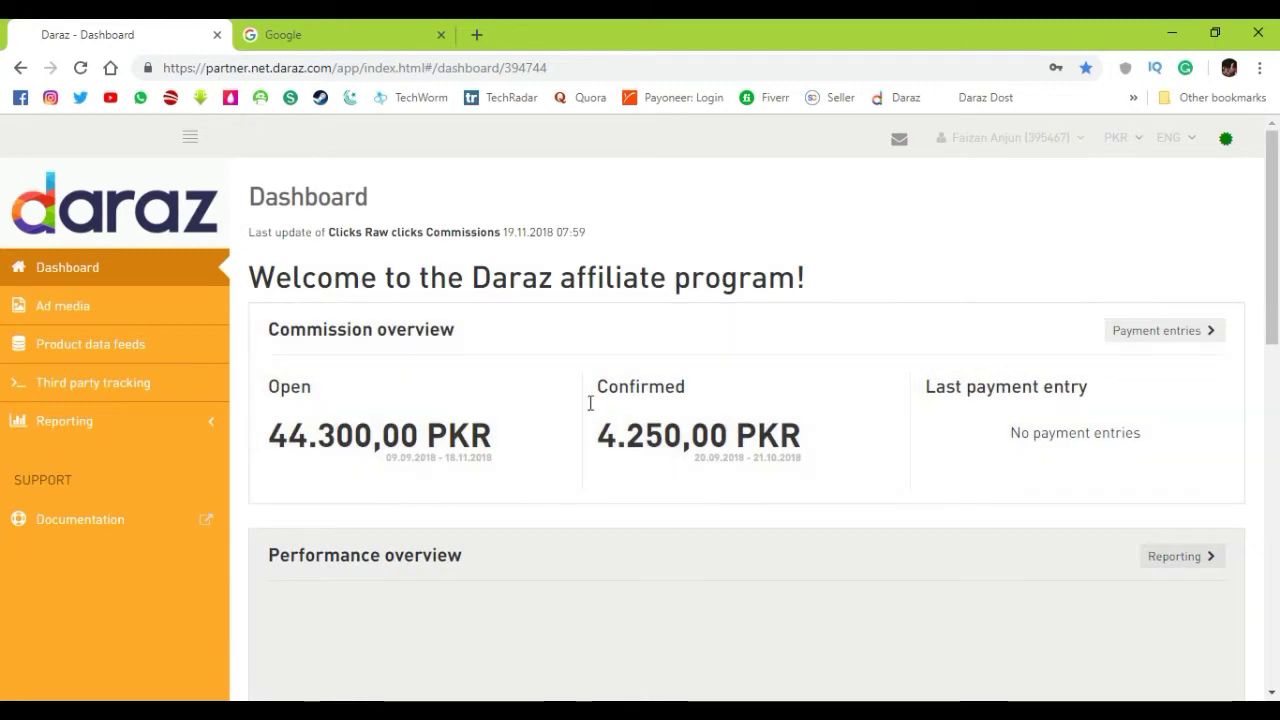
Choose Billing from the account name menu at the top right
{"action": "scroll", "coordinate": [643, 413], "scroll_direction": "down", "scroll_amount": 3}
{"action": "scroll", "coordinate": [640, 409], "scroll_direction": "up", "scroll_amount": 3}
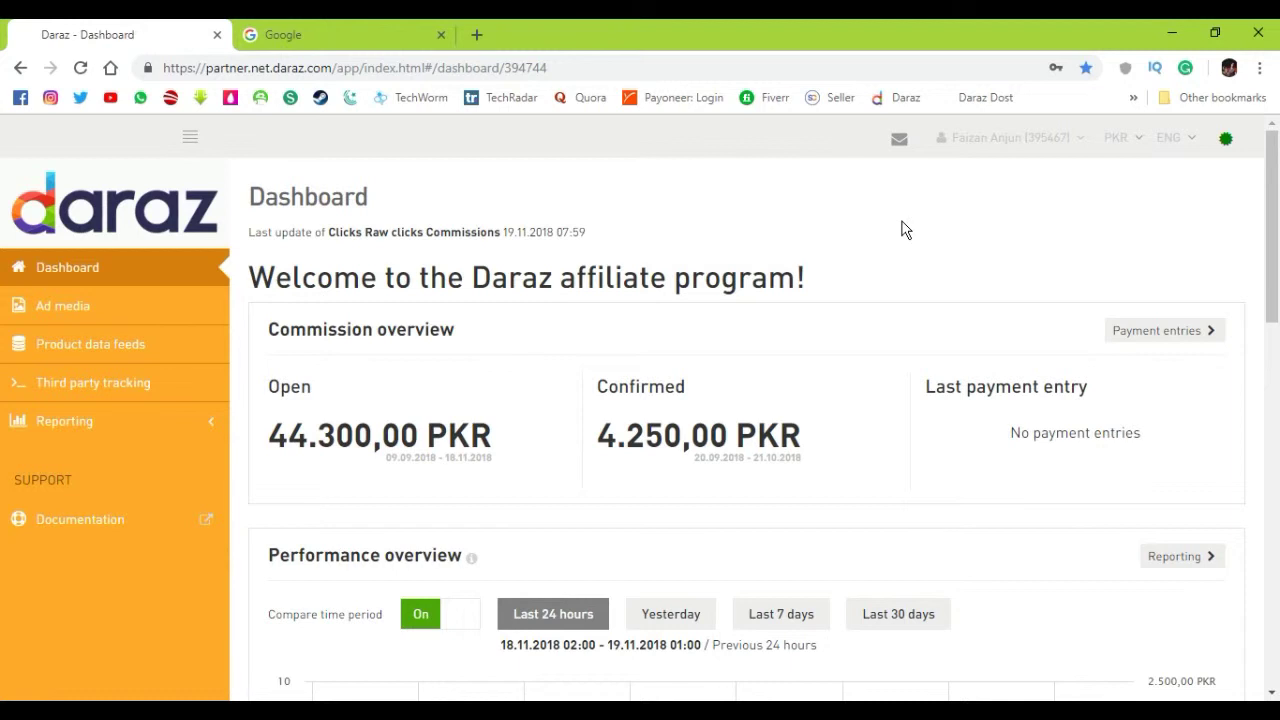
{"action": "left_click", "coordinate": [1004, 139]}
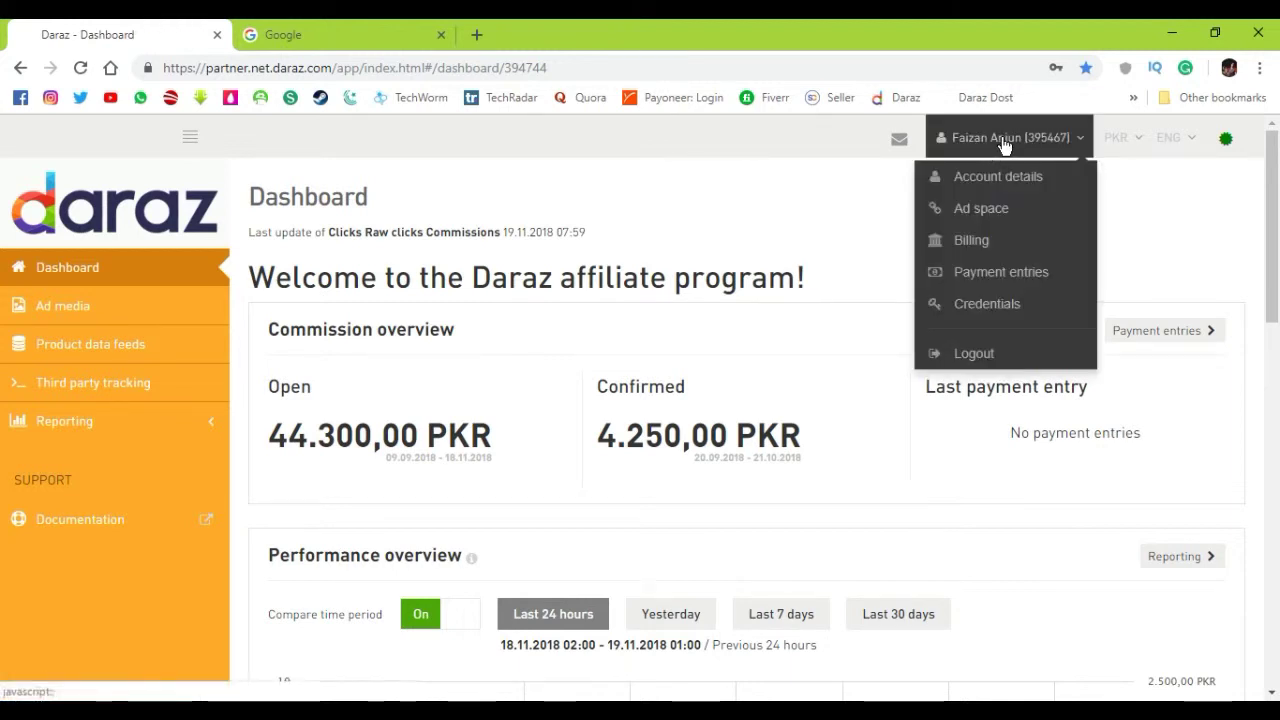
{"action": "left_click", "coordinate": [979, 241]}
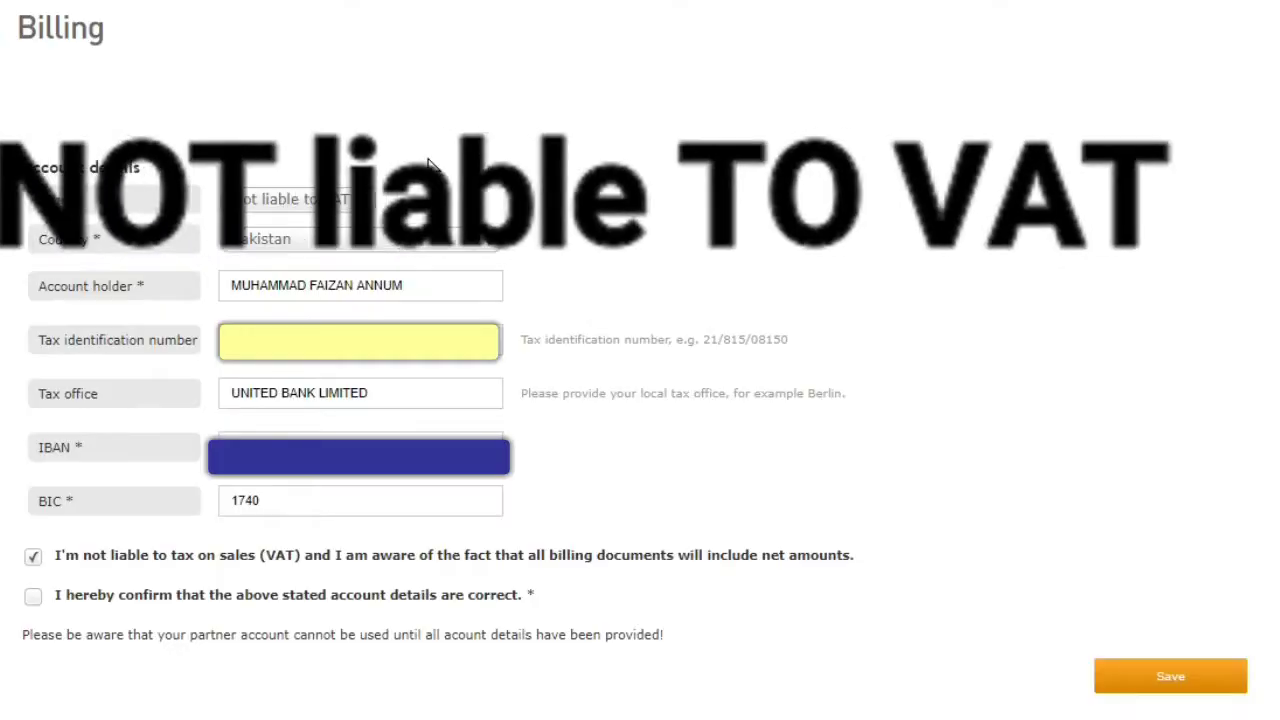
{"action": "left_click_drag", "start_coordinate": [37, 198], "coordinate": [86, 208]}
{"action": "left_click", "coordinate": [278, 199]}
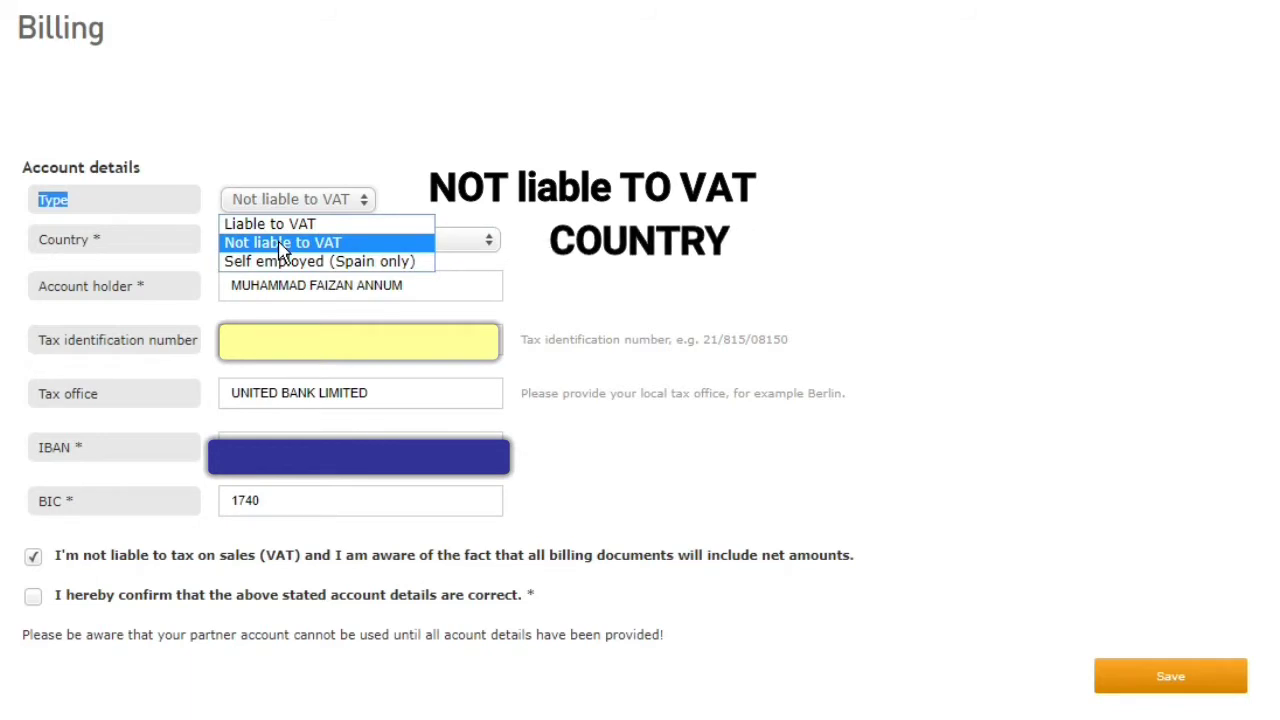
{"action": "left_click", "coordinate": [281, 250]}
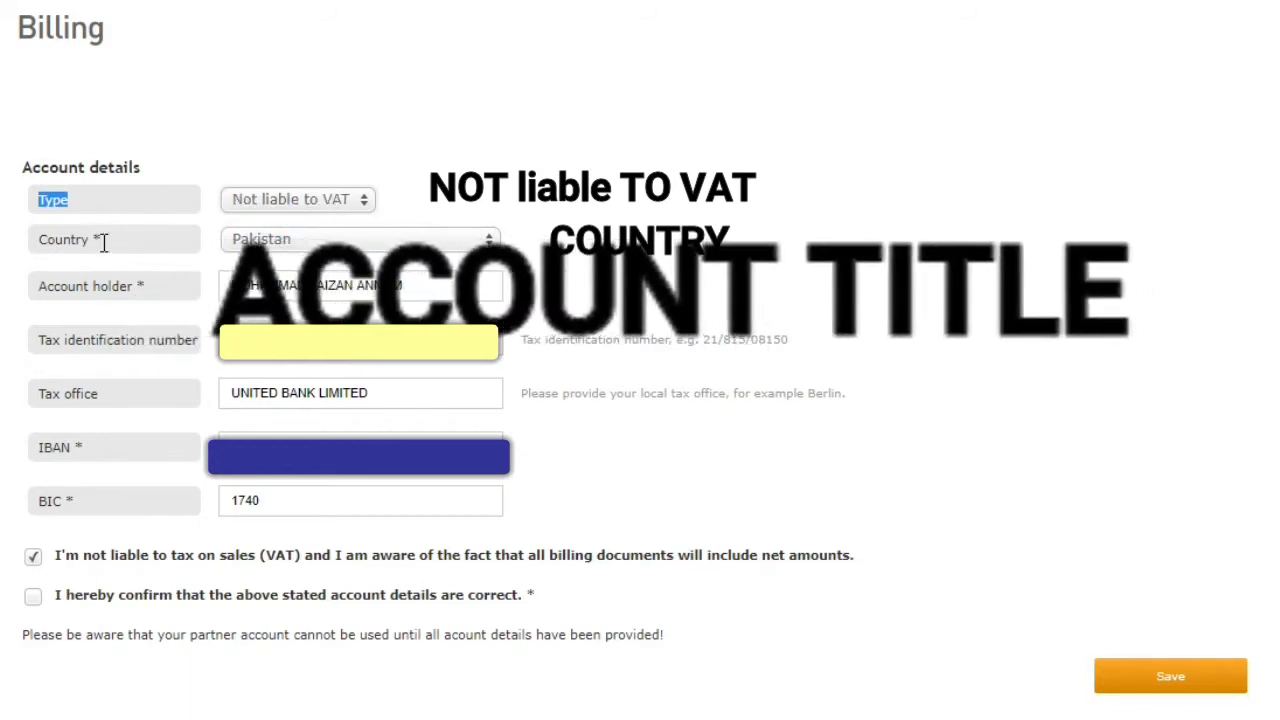
{"action": "left_click", "coordinate": [131, 291]}
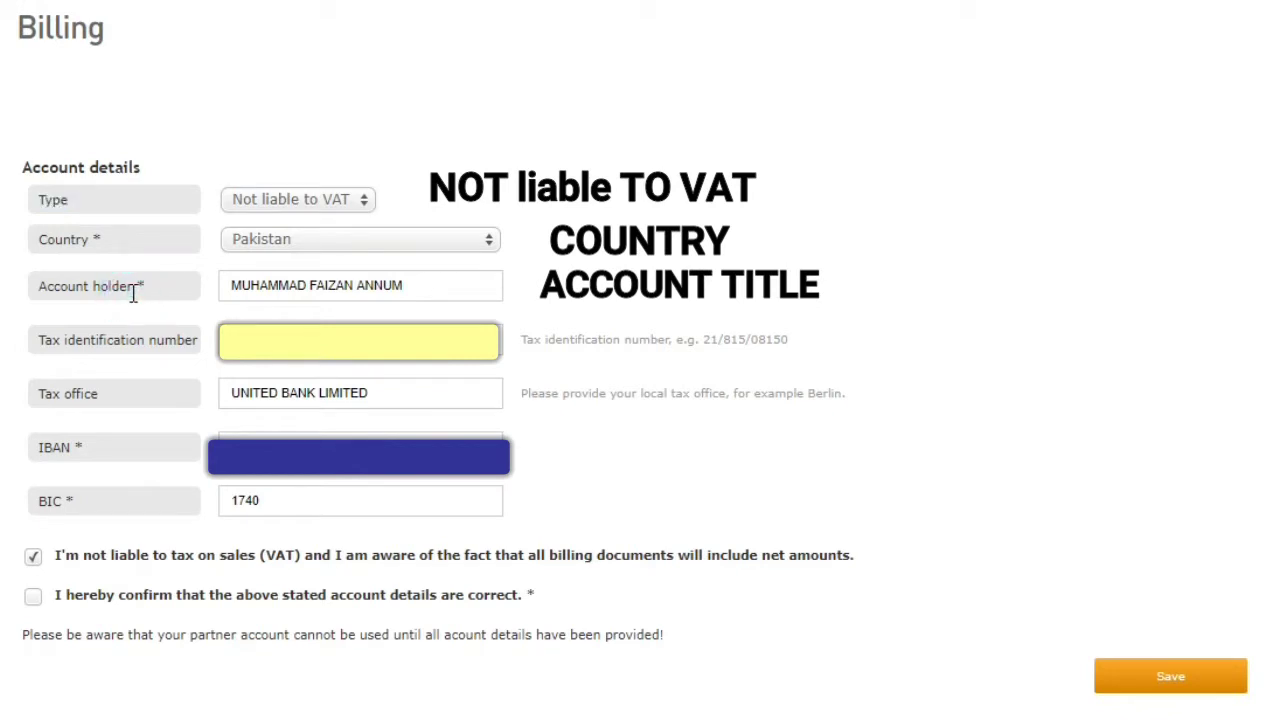